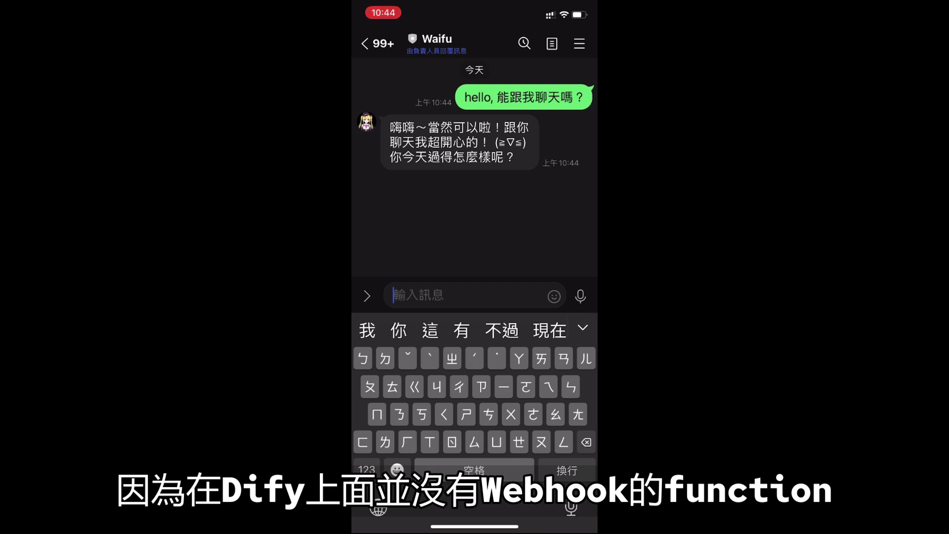
- Send the message 現在外面下大雨，心情不好 to the Waifu bot in LINE
{"action": "type", "text": "ㄒㄧㄢㄗㄞ"}
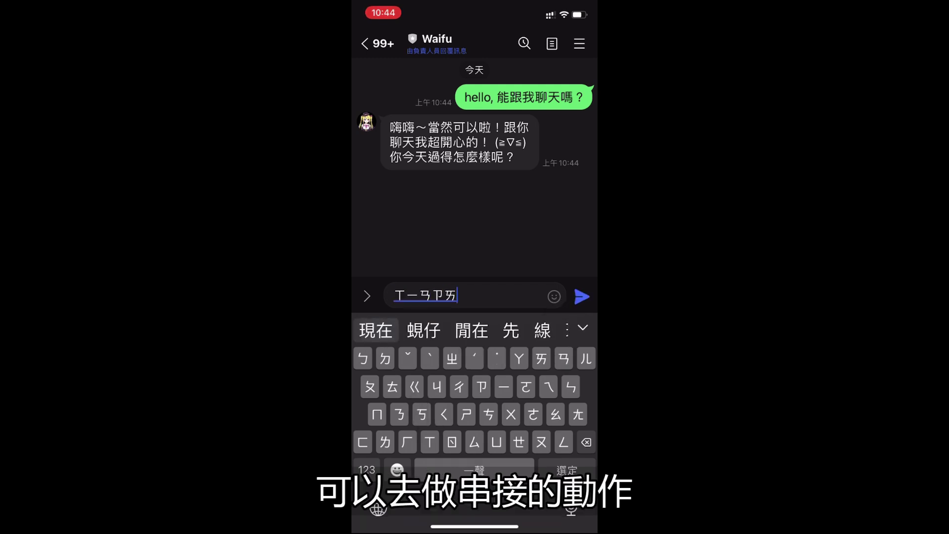
{"action": "type", "text": "ㄨㄞㄇㄧㄢㄒㄧㄒ"}
{"action": "key", "text": "BackSpace"}
{"action": "key", "text": "BackSpace"}
{"action": "key", "text": "BackSpace"}
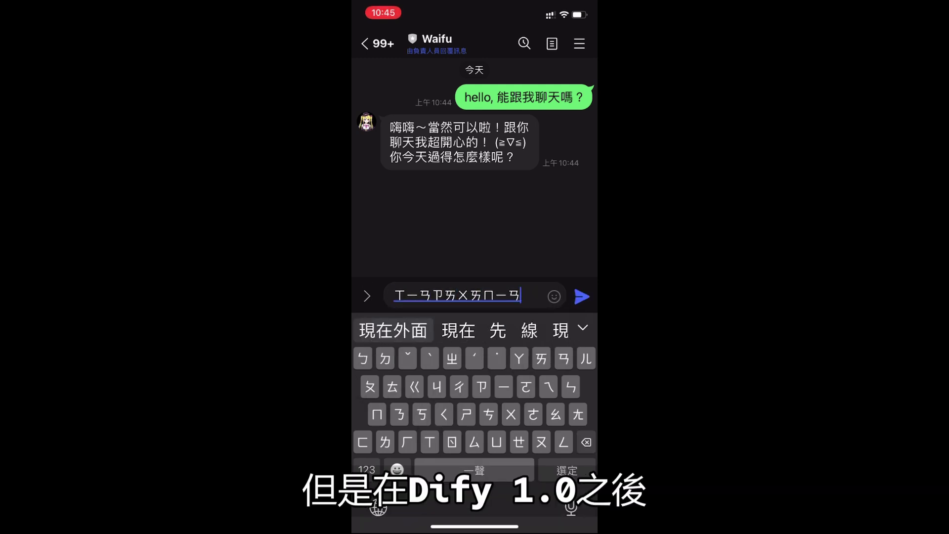
{"action": "type", "text": "ㄒㄧㄚˋㄉㄚˋㄩˇ"}
{"action": "key", "text": "Return"}
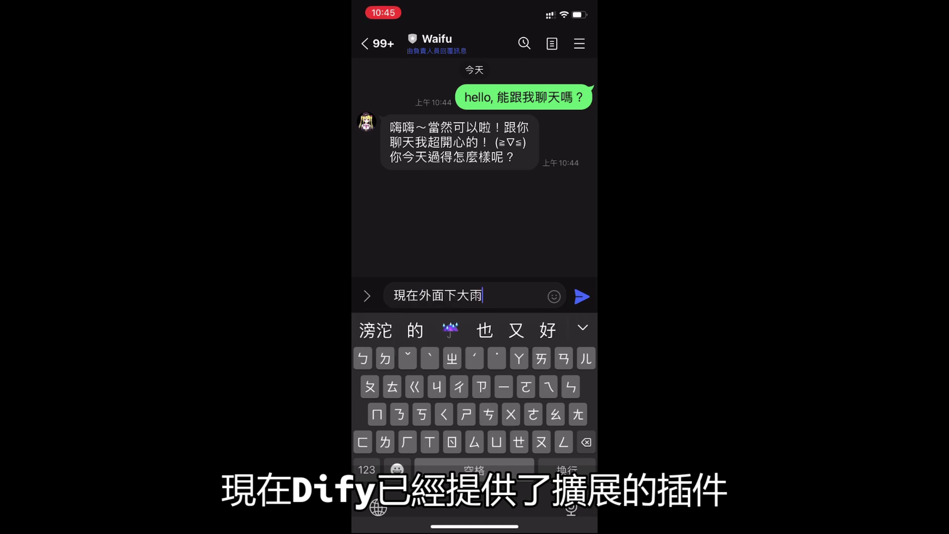
{"action": "type", "text": "，ㄒㄧㄣㄑㄧㄥˊㄅㄨˋㄏㄠˇ"}
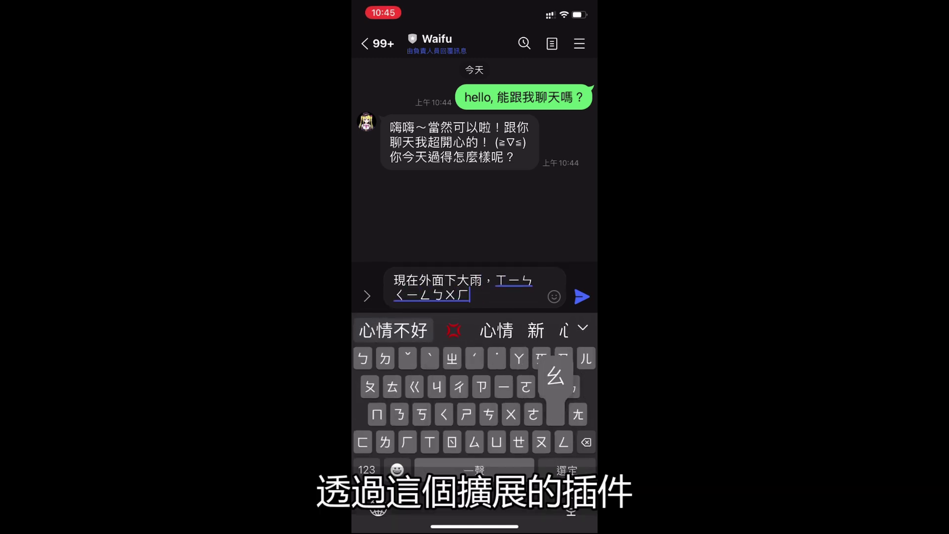
{"action": "key", "text": "Return"}
{"action": "left_click", "coordinate": [582, 297]}
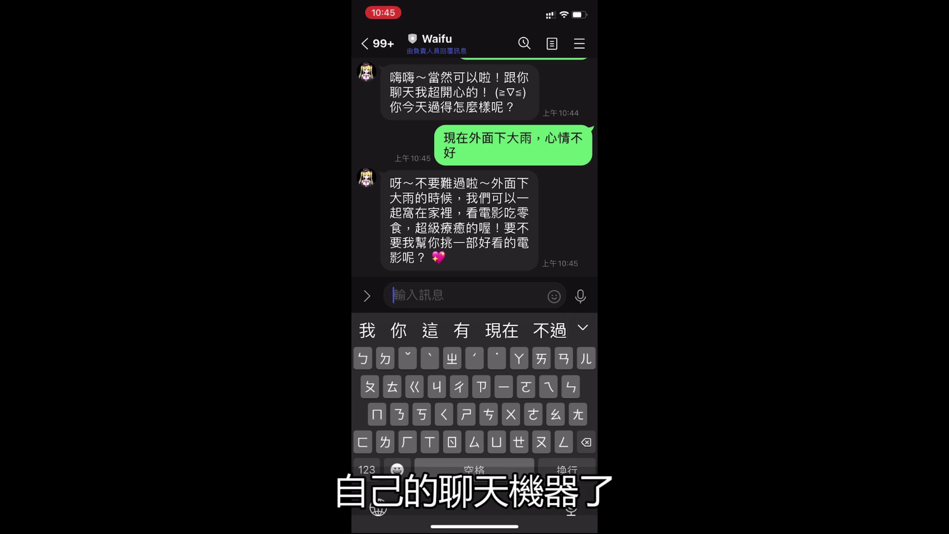
- Send the follow-up request 能跟我說個冷笑話嗎 asking the bot for a cold joke
{"action": "type", "text": "ㄋㄥㄍㄣㄨㄛㄕㄨ"}
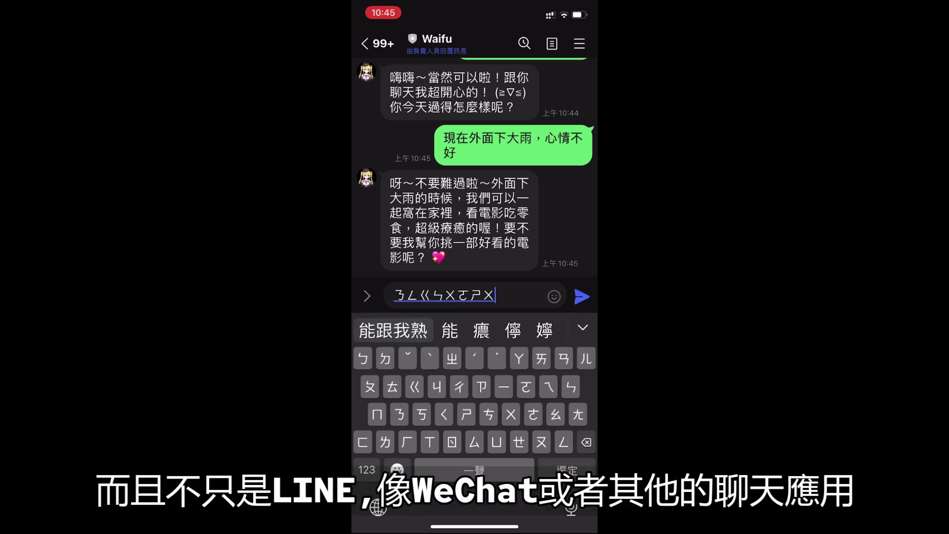
{"action": "type", "text": "ㄛㄍㄜㄌㄥㄒㄧㄠㄏㄨㄚㄇㄚ"}
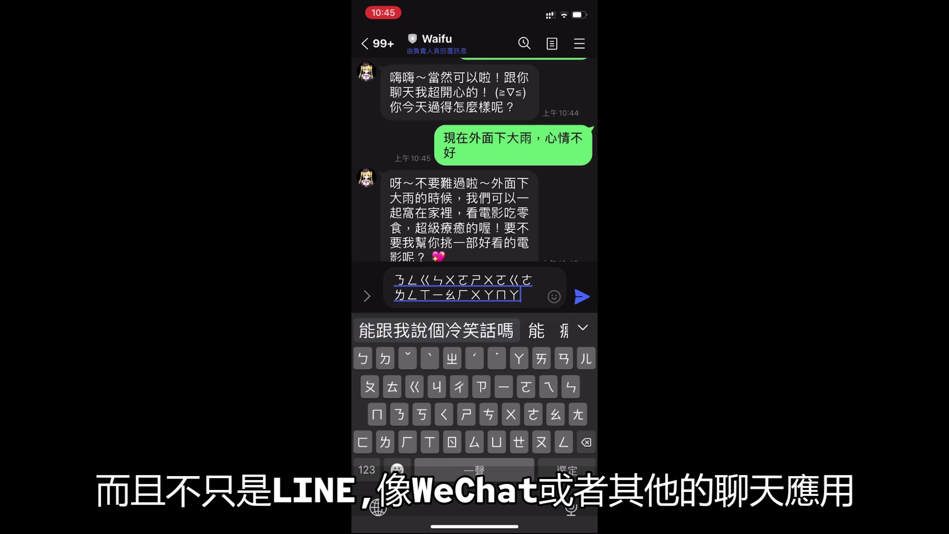
{"action": "left_click", "coordinate": [436, 330]}
{"action": "left_click", "coordinate": [582, 297]}
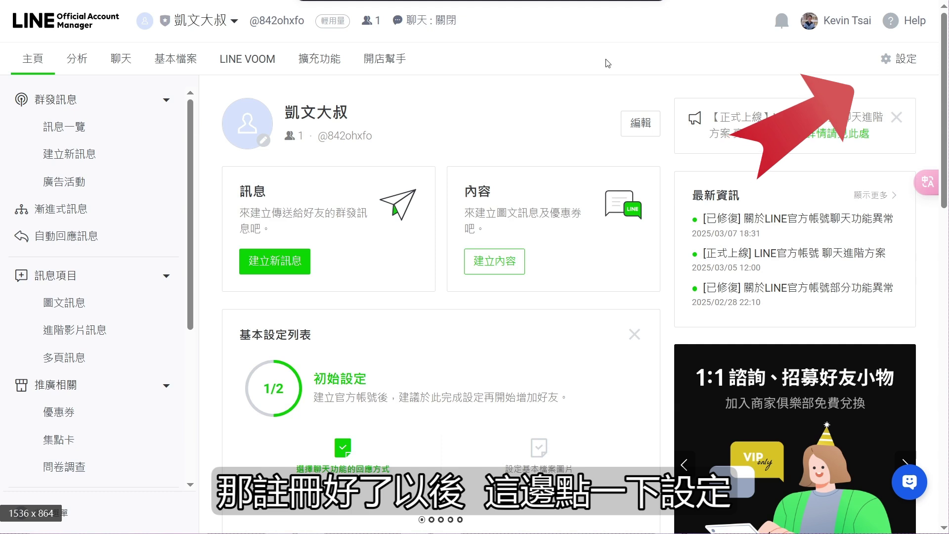
- From the account's 設定, go to Messaging API and start 啟用Messaging API
{"action": "left_click", "coordinate": [907, 59]}
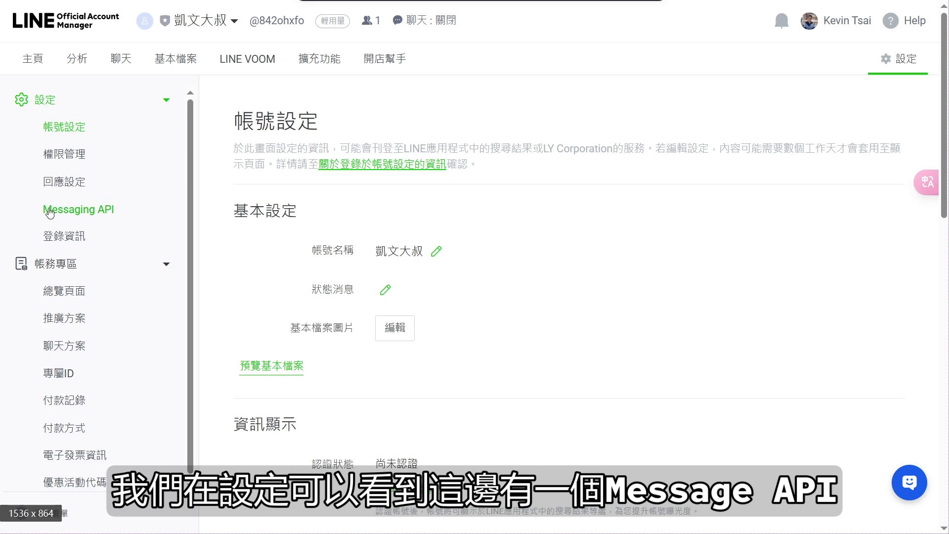
{"action": "left_click", "coordinate": [75, 213]}
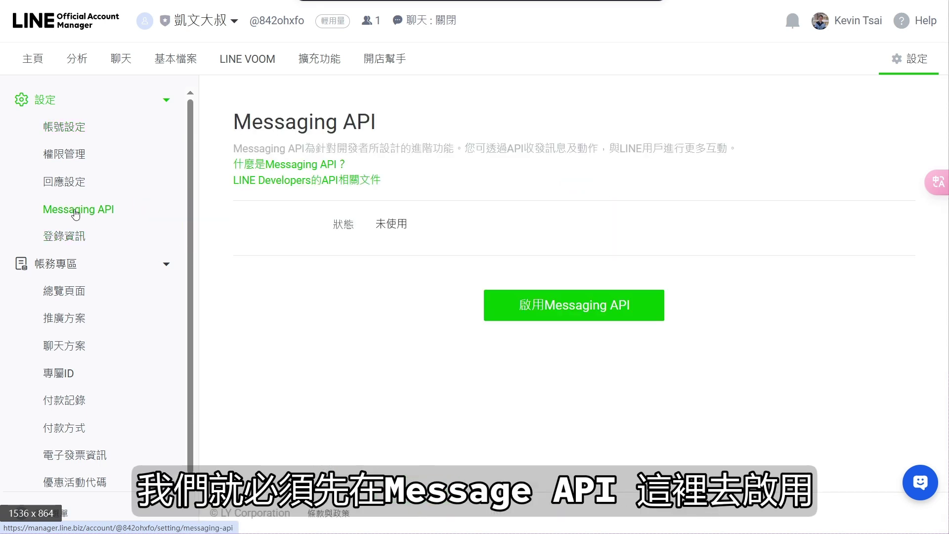
{"action": "left_click", "coordinate": [564, 311]}
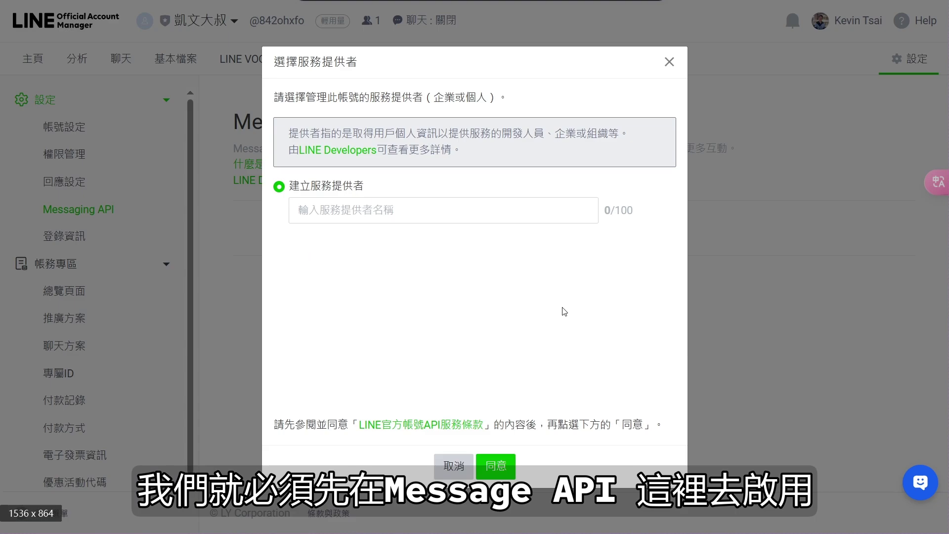
- Create a new service provider named Dify, accept the terms, and leave privacy/terms URLs blank
{"action": "left_click", "coordinate": [357, 212]}
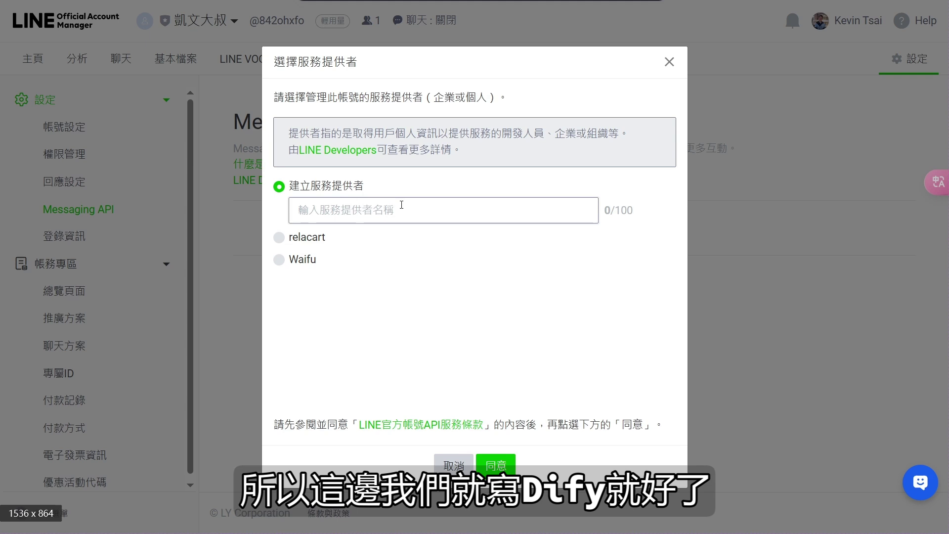
{"action": "type", "text": "Di"}
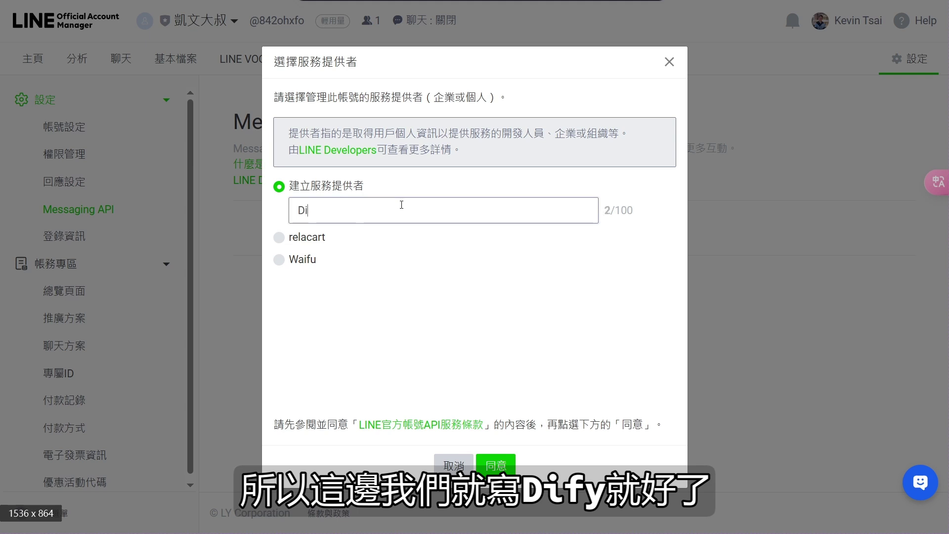
{"action": "type", "text": "fy"}
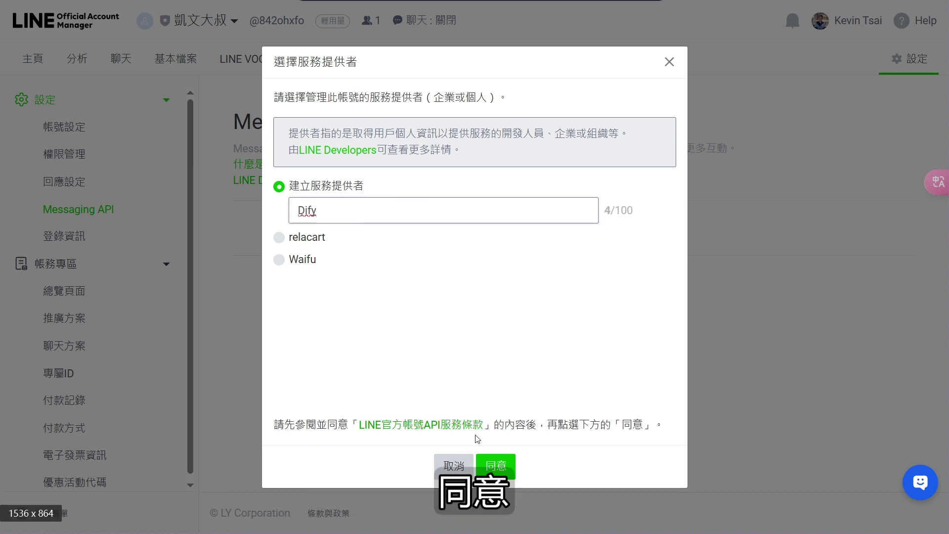
{"action": "left_click", "coordinate": [496, 466]}
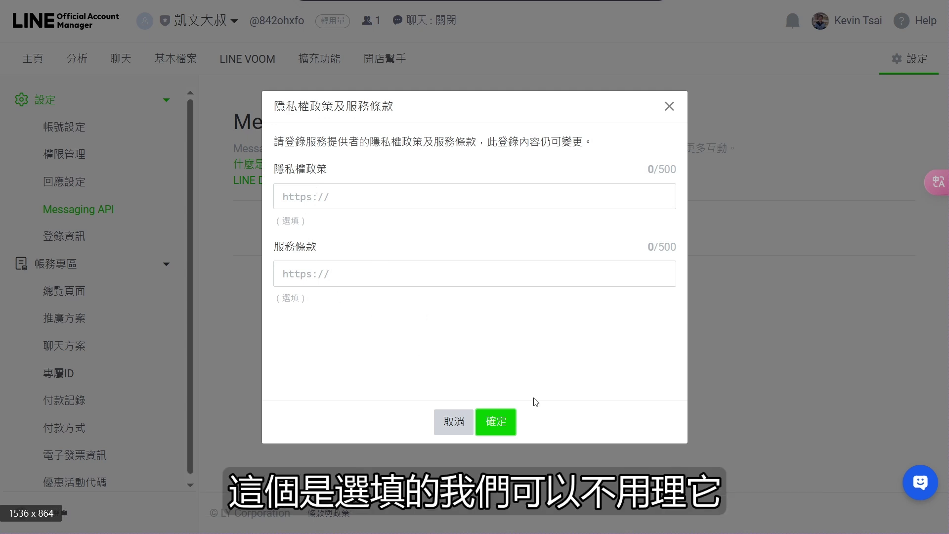
{"action": "left_click", "coordinate": [500, 422]}
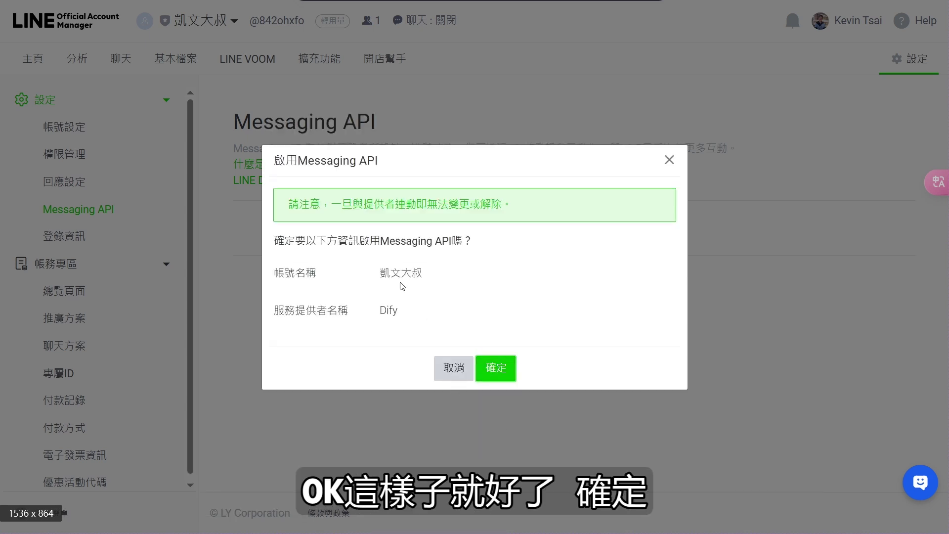
- Confirm enabling Messaging API under provider Dify and go to the LINE Developers console
{"action": "left_click", "coordinate": [501, 369]}
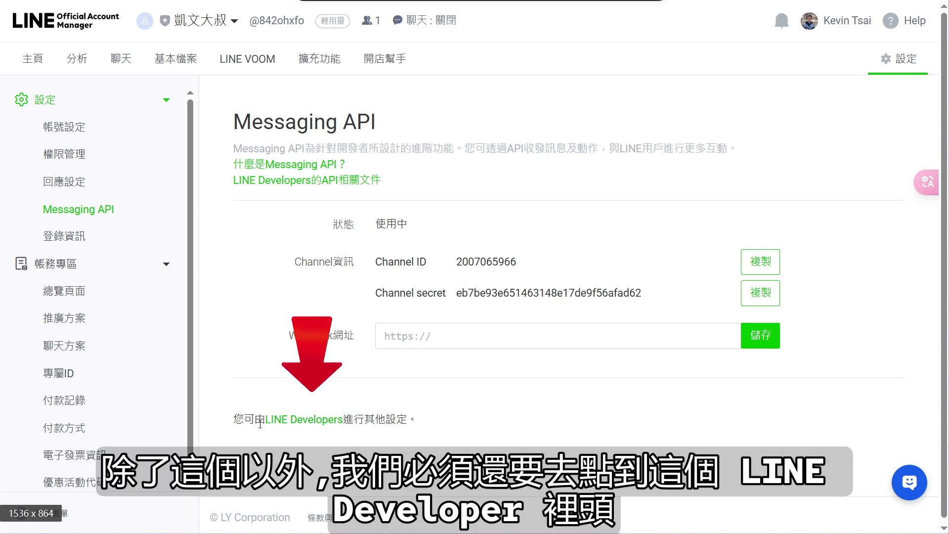
{"action": "left_click", "coordinate": [313, 429]}
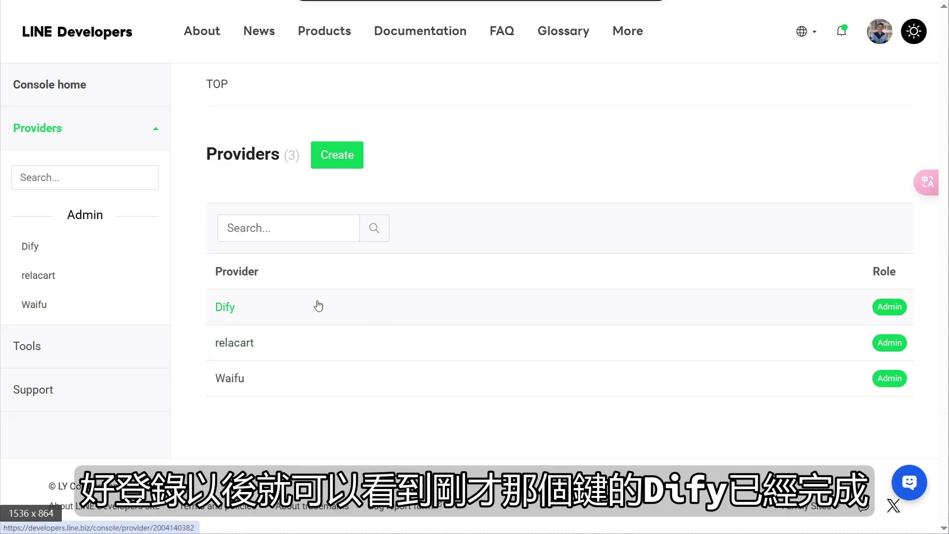
- Open the Dify provider's 凱文大叔 Messaging API channel and review its Basic settings, including the channel secret
{"action": "left_click", "coordinate": [230, 310]}
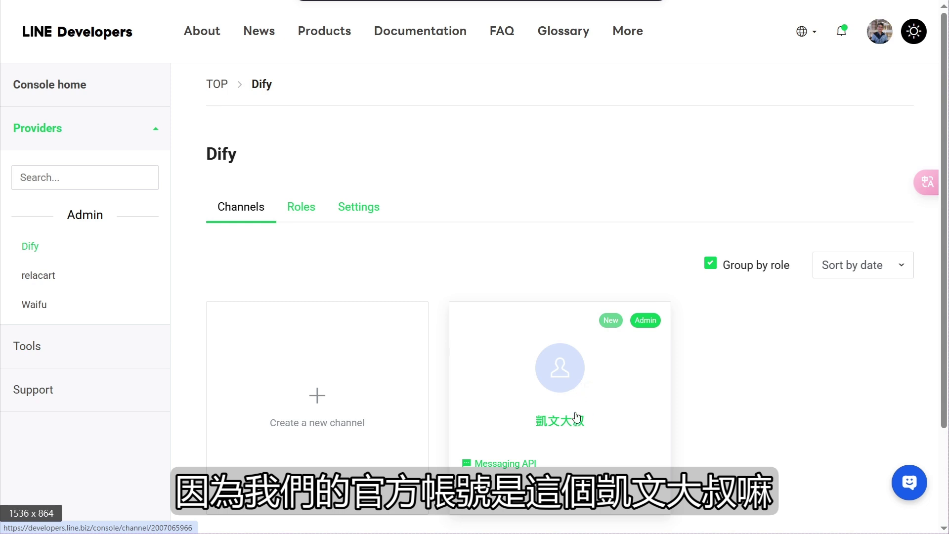
{"action": "left_click", "coordinate": [577, 420]}
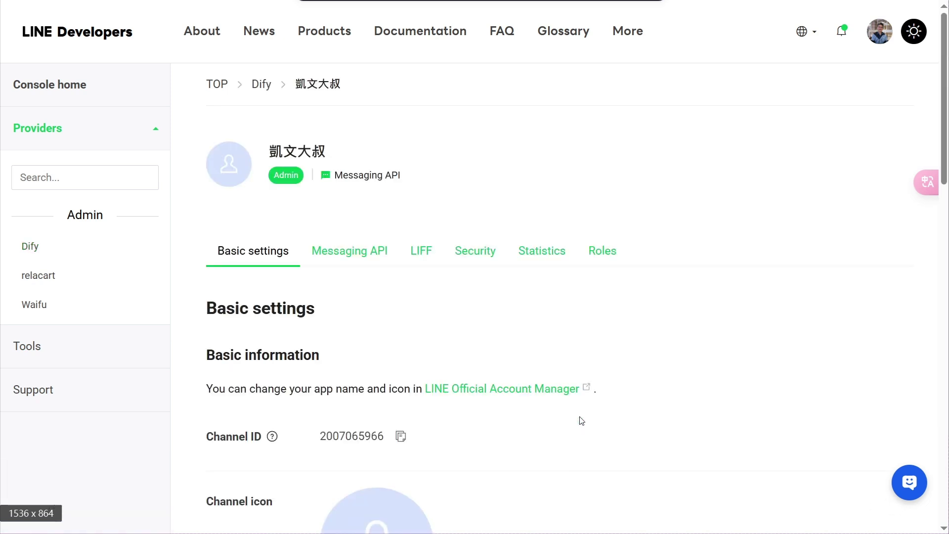
{"action": "scroll", "coordinate": [445, 446], "scroll_direction": "down", "scroll_amount": 9}
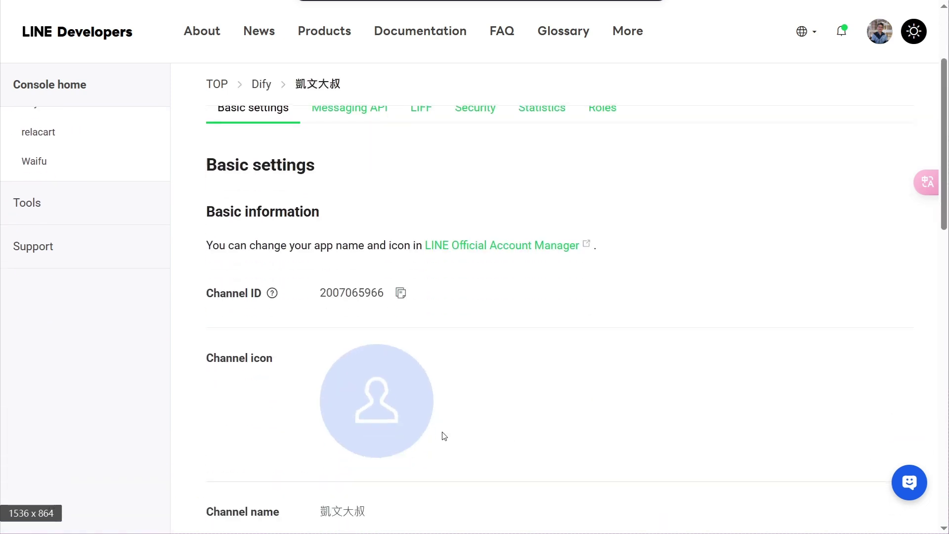
{"action": "scroll", "coordinate": [446, 430], "scroll_direction": "down", "scroll_amount": 8}
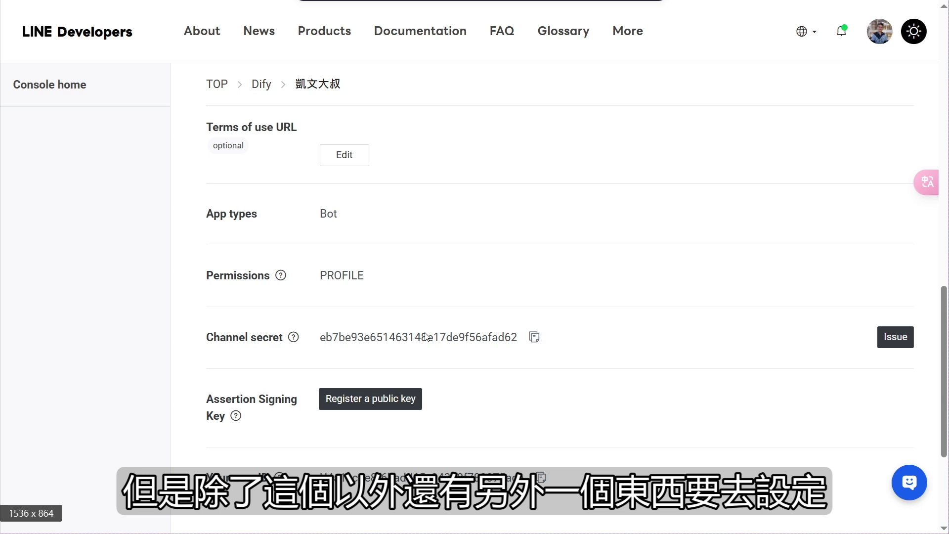
{"action": "scroll", "coordinate": [443, 364], "scroll_direction": "down", "scroll_amount": 5}
{"action": "scroll", "coordinate": [450, 356], "scroll_direction": "up", "scroll_amount": 20}
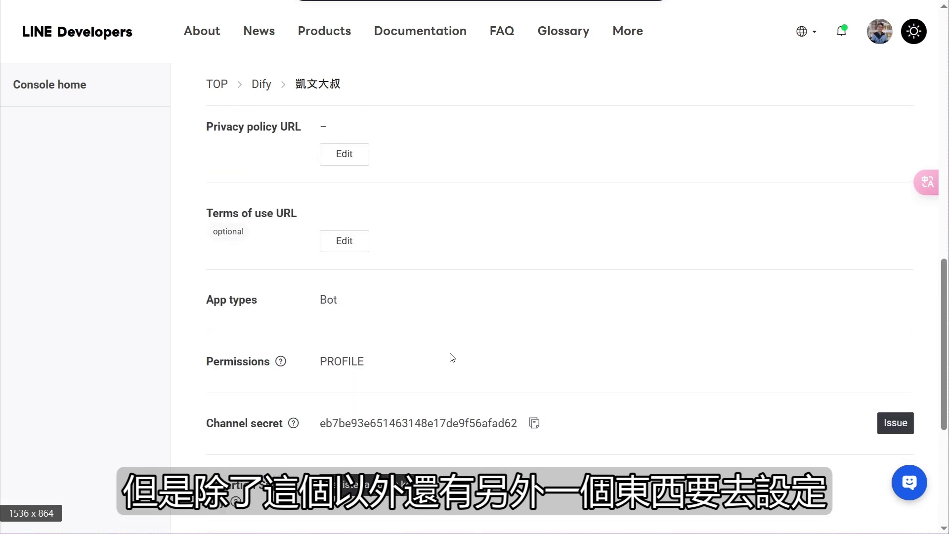
{"action": "scroll", "coordinate": [257, 240], "scroll_direction": "up", "scroll_amount": 3}
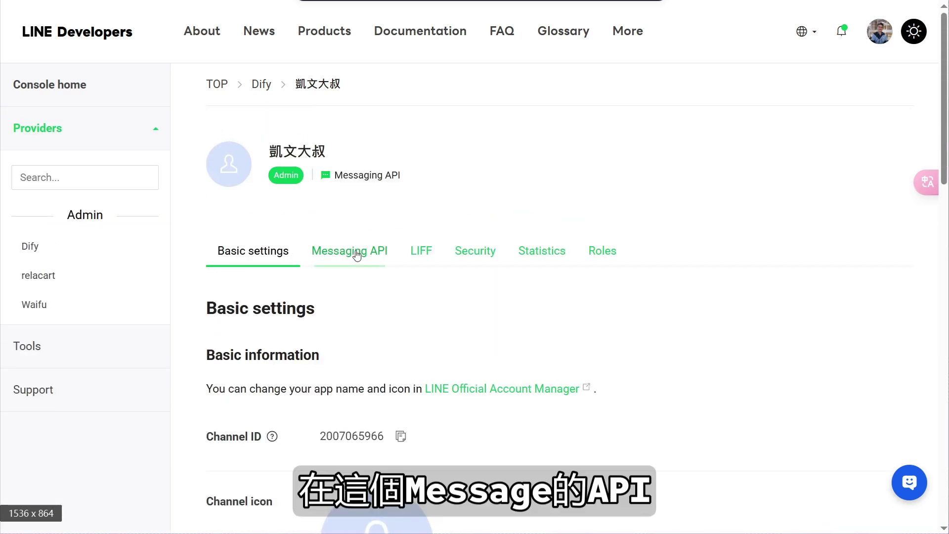
- Issue a long-lived channel access token on the channel's Messaging API settings
{"action": "left_click", "coordinate": [352, 253]}
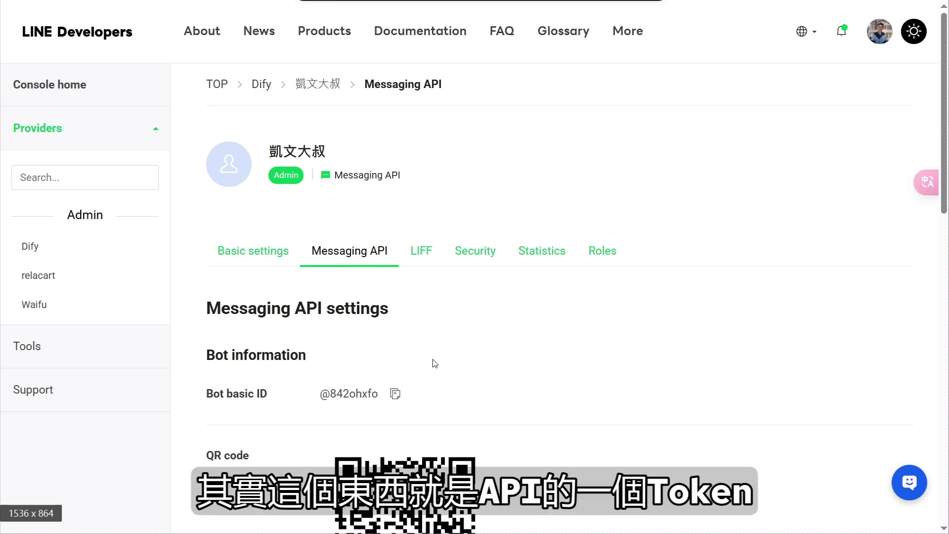
{"action": "scroll", "coordinate": [434, 360], "scroll_direction": "down", "scroll_amount": 8}
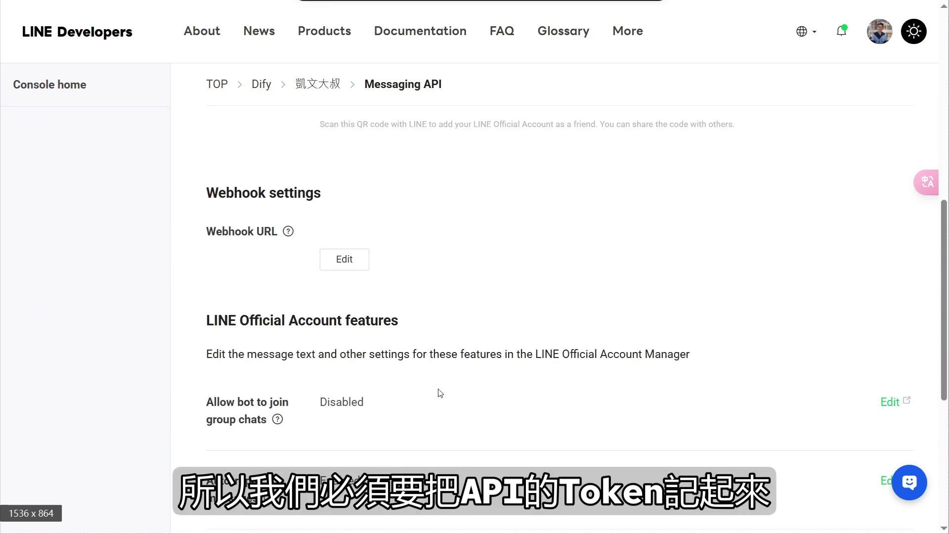
{"action": "scroll", "coordinate": [443, 385], "scroll_direction": "down", "scroll_amount": 5}
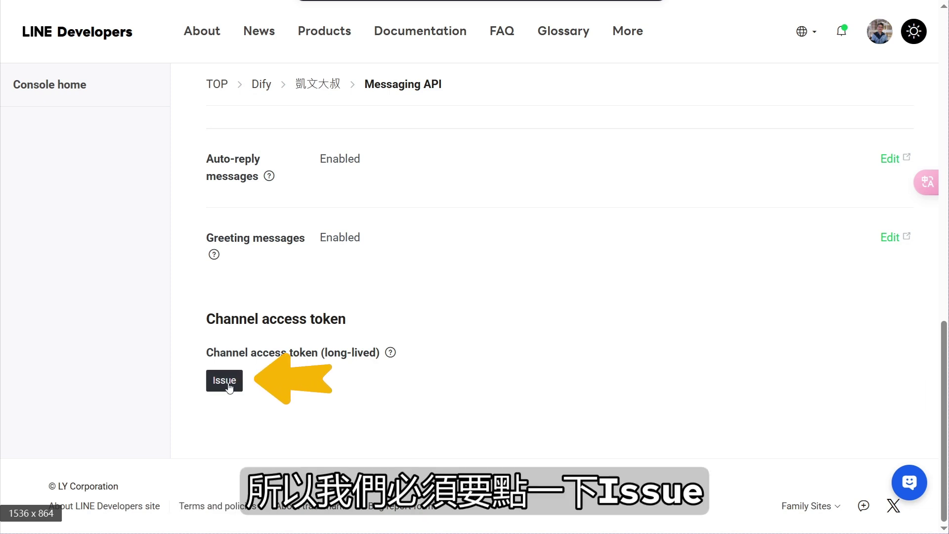
{"action": "left_click", "coordinate": [226, 383]}
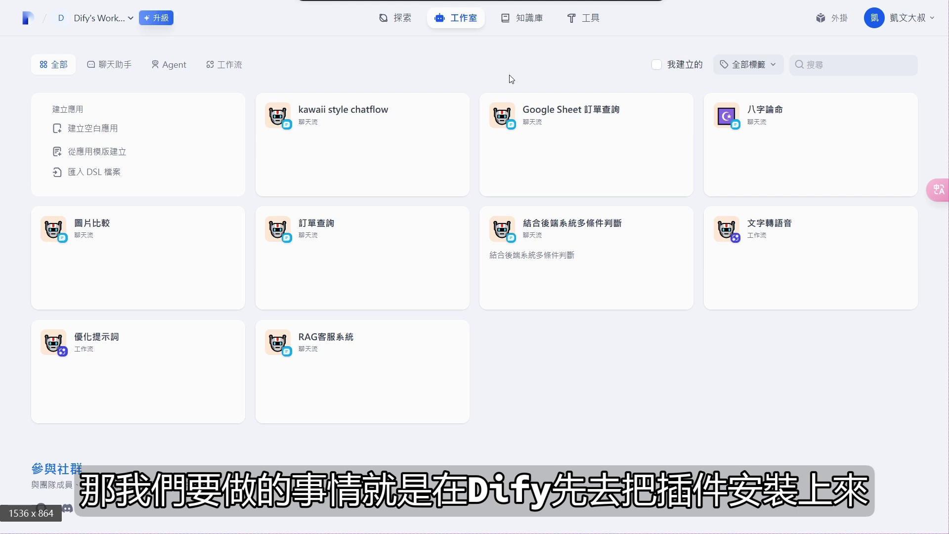
- Browse Dify's plugin Marketplace filtered to the 擴展 category to find Line Bot
{"action": "left_click", "coordinate": [842, 21]}
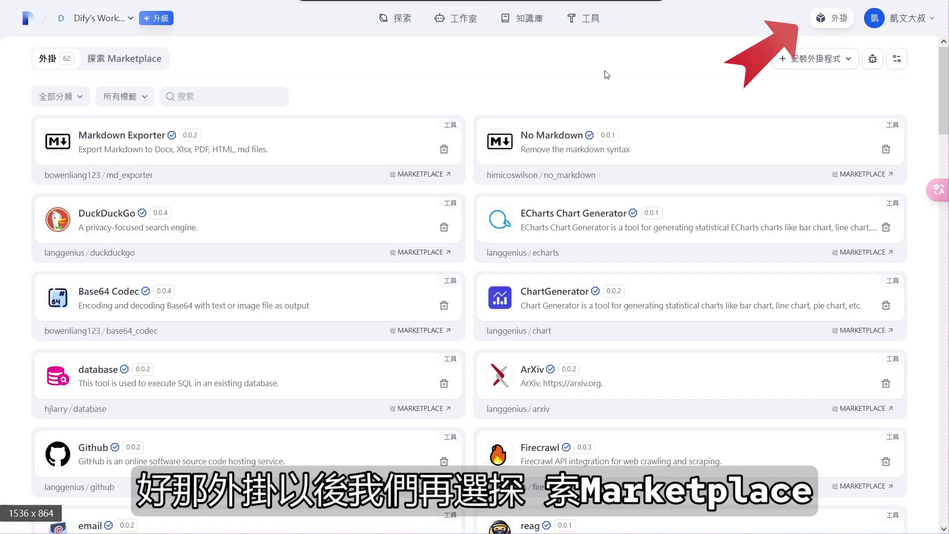
{"action": "left_click", "coordinate": [117, 62]}
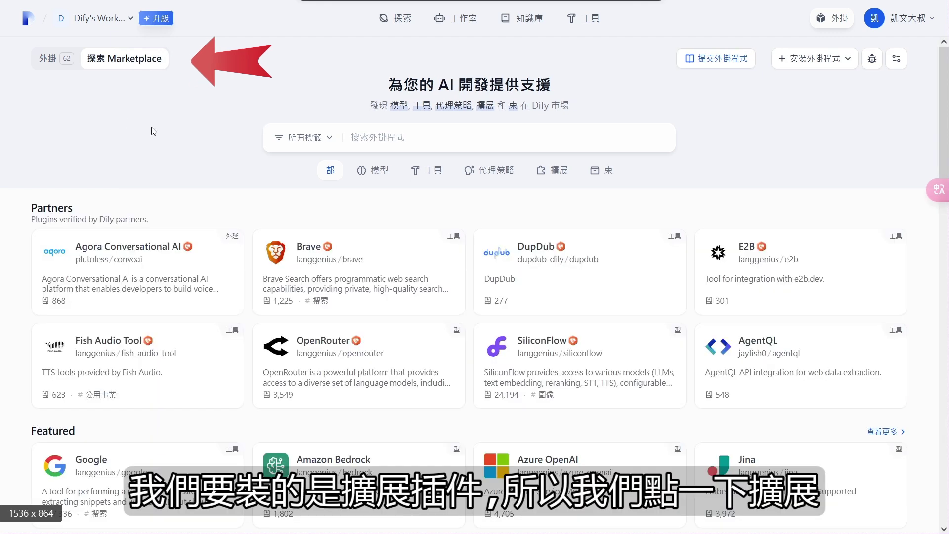
{"action": "left_click", "coordinate": [556, 173]}
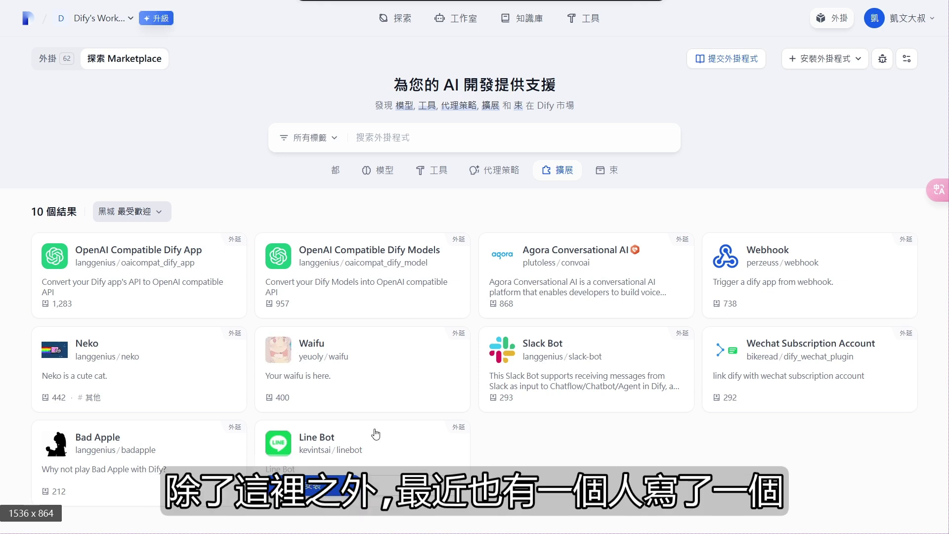
{"action": "mouse_move", "coordinate": [726, 408]}
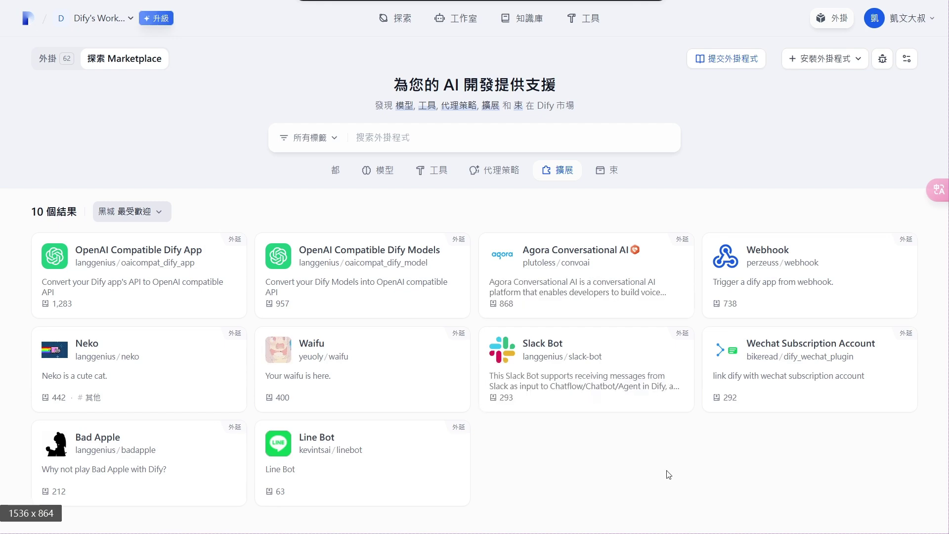
- Install the Line Bot 0.0.1 plugin and return to the installed plugins list
{"action": "mouse_move", "coordinate": [330, 448]}
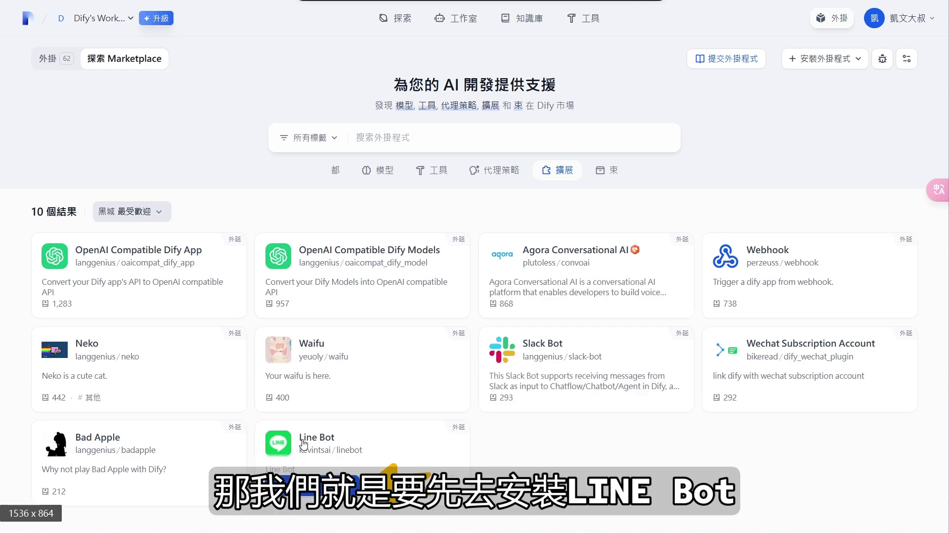
{"action": "left_click", "coordinate": [313, 494]}
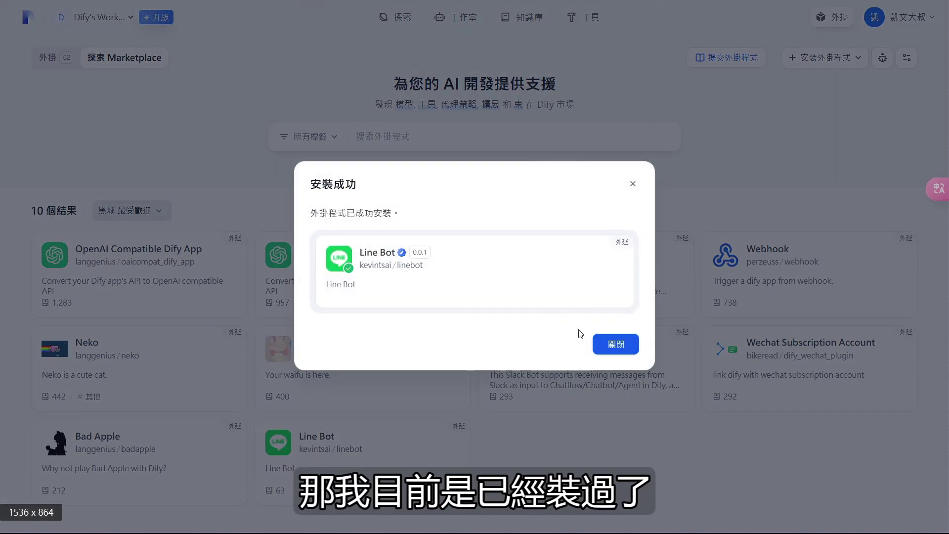
{"action": "left_click", "coordinate": [617, 345]}
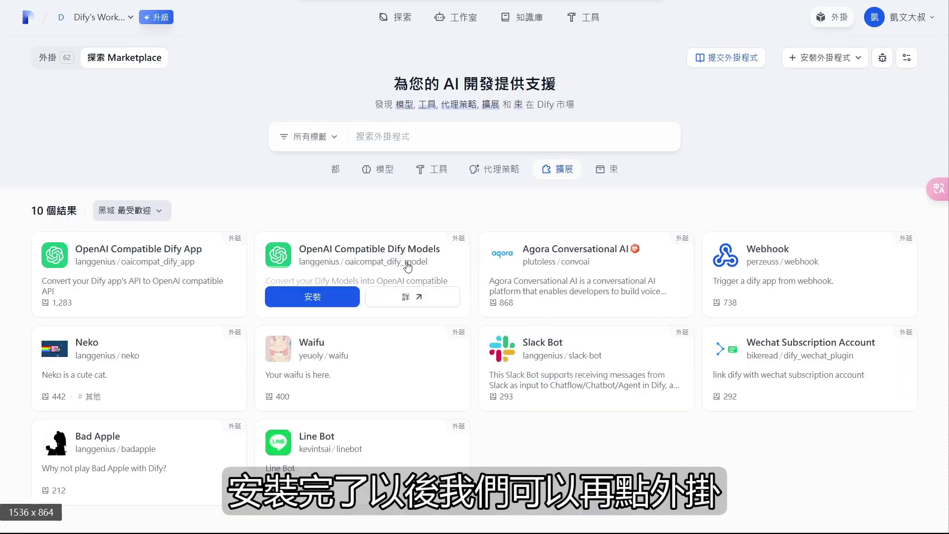
{"action": "left_click", "coordinate": [43, 59]}
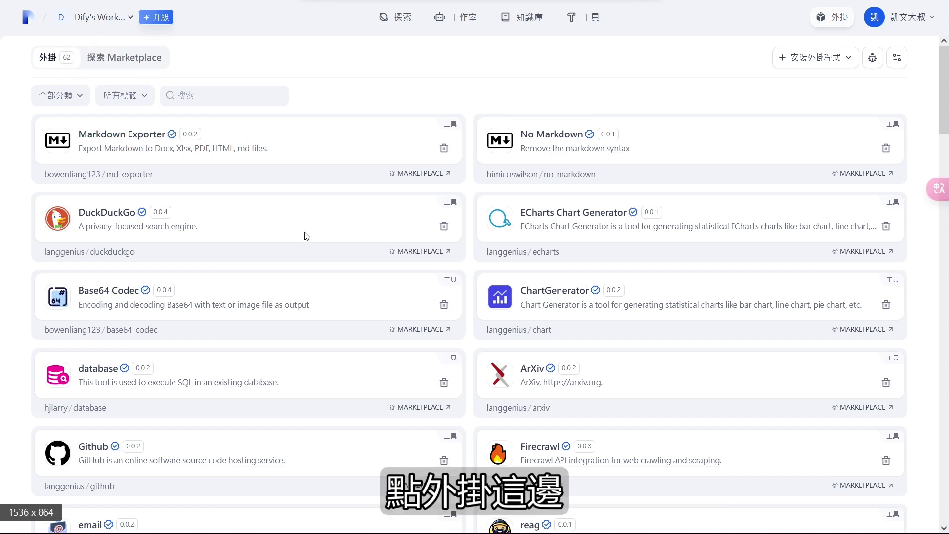
- Filter installed plugins to 擴展 and open Line Bot's details showing its test and line endpoints
{"action": "left_click", "coordinate": [64, 100]}
{"action": "left_click", "coordinate": [44, 203]}
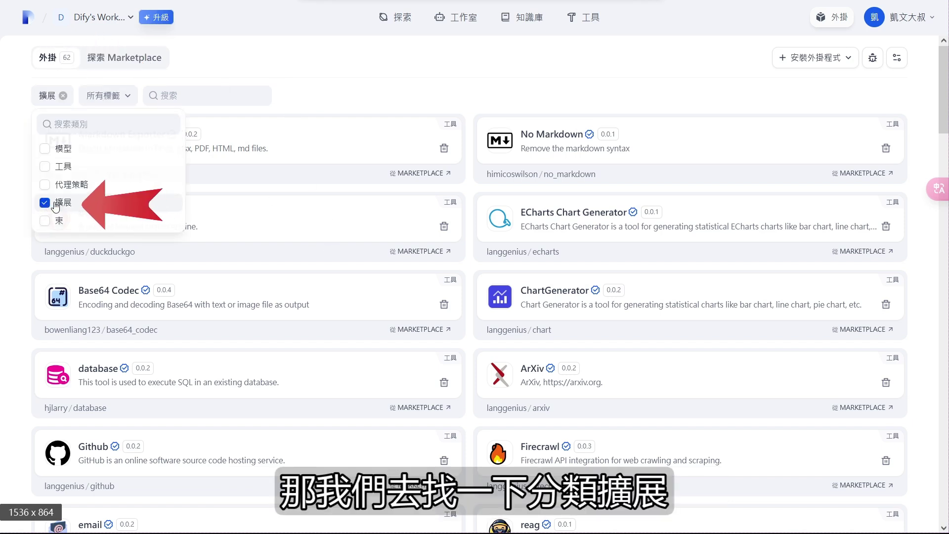
{"action": "left_click", "coordinate": [356, 93]}
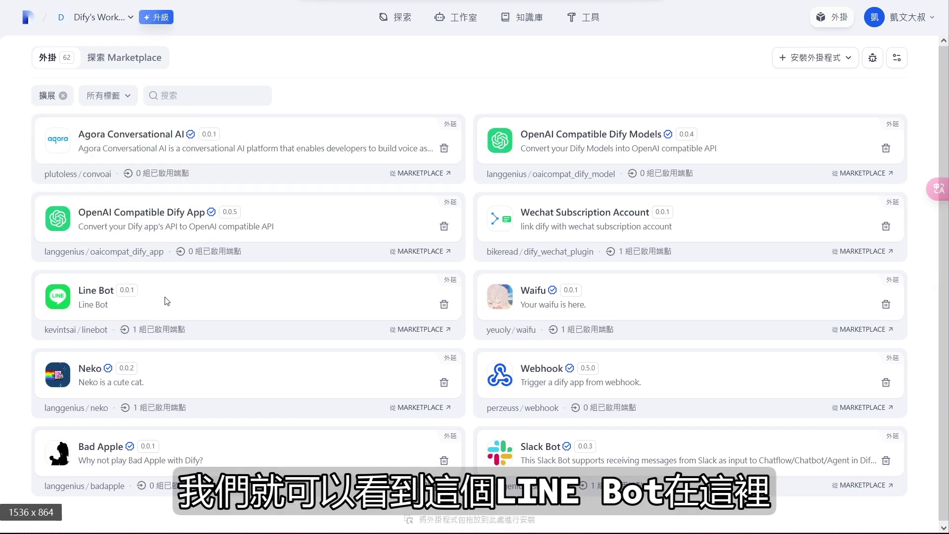
{"action": "left_click", "coordinate": [177, 303]}
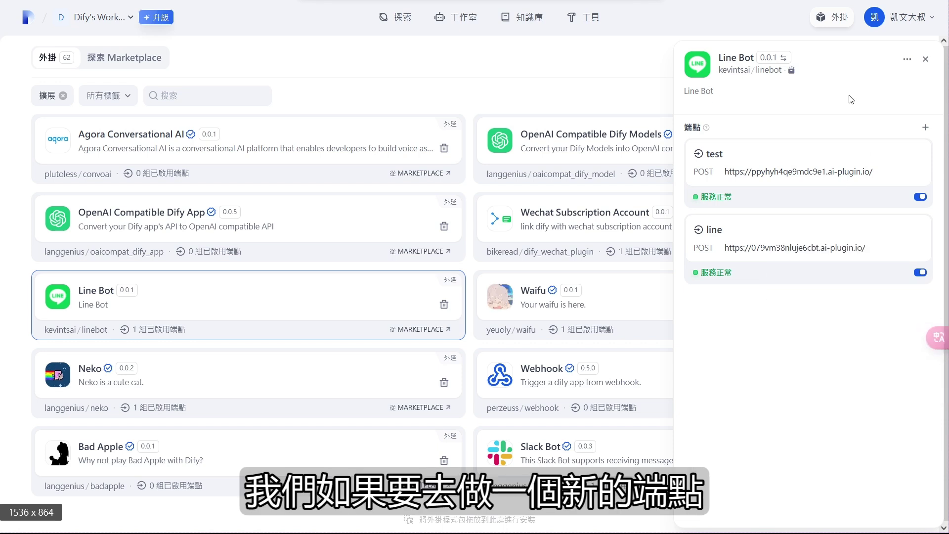
{"action": "mouse_move", "coordinate": [706, 128]}
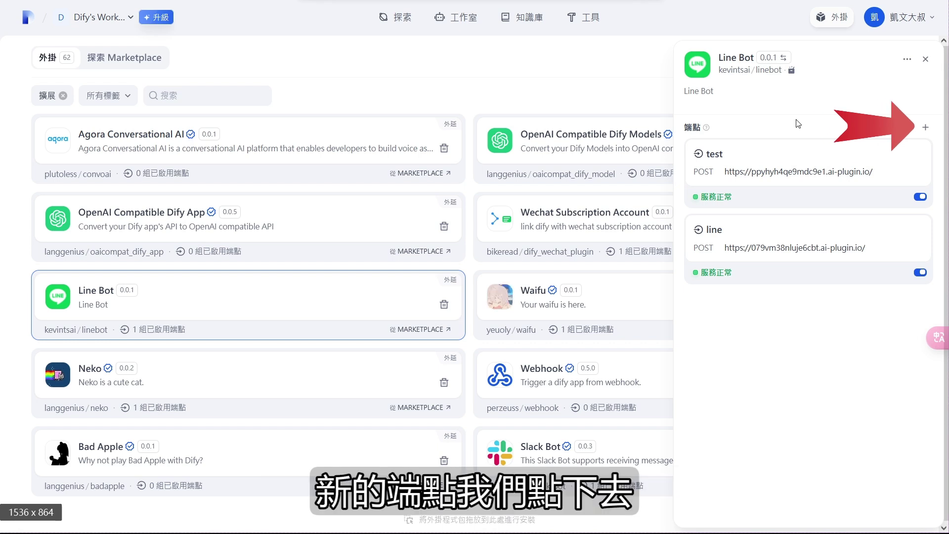
- Add a Line Bot endpoint named Line with the pasted channel secret and channel access token
{"action": "left_click", "coordinate": [925, 127]}
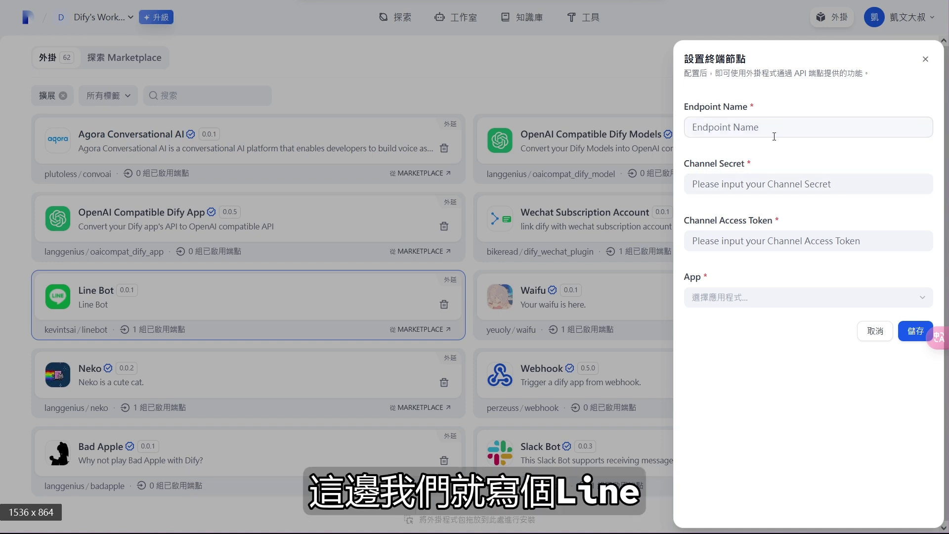
{"action": "type", "text": "Line"}
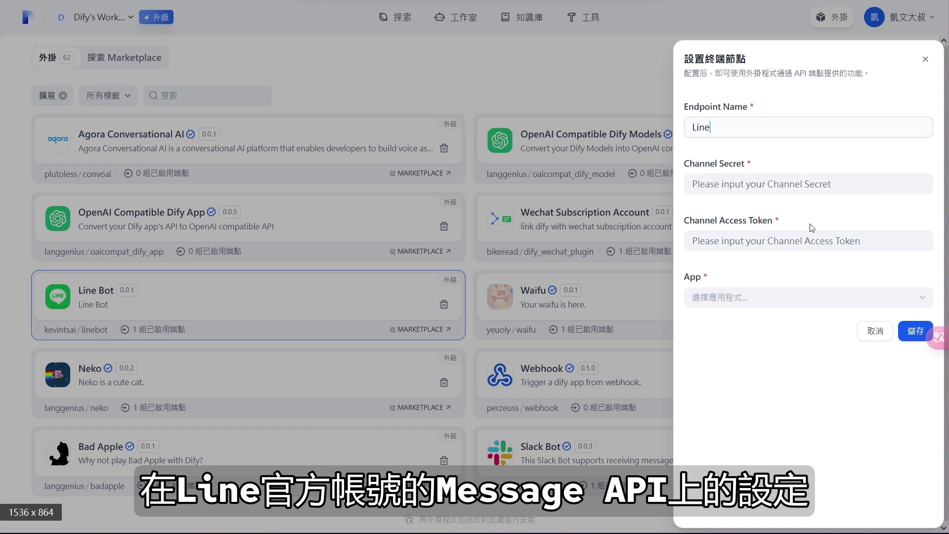
{"action": "left_click", "coordinate": [793, 192]}
{"action": "key", "text": "ctrl+v"}
{"action": "left_click", "coordinate": [802, 236]}
{"action": "key", "text": "ctrl+v"}
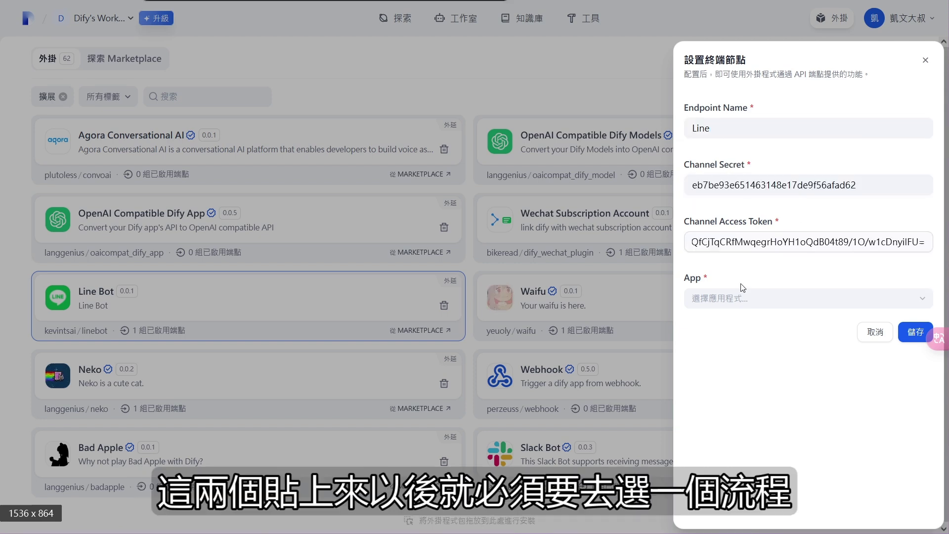
- Link the Line endpoint to the kawaii style chatflow app and save it
{"action": "left_click", "coordinate": [766, 305]}
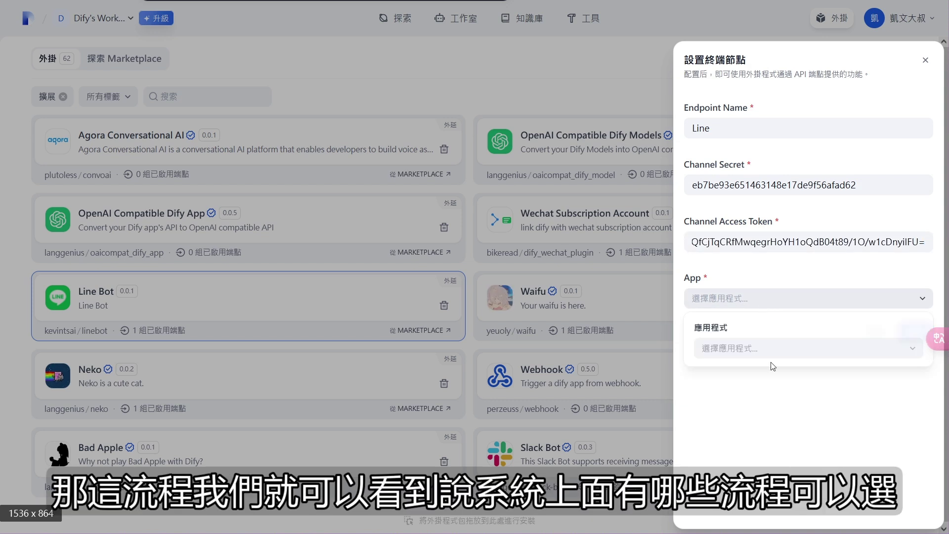
{"action": "left_click", "coordinate": [763, 357]}
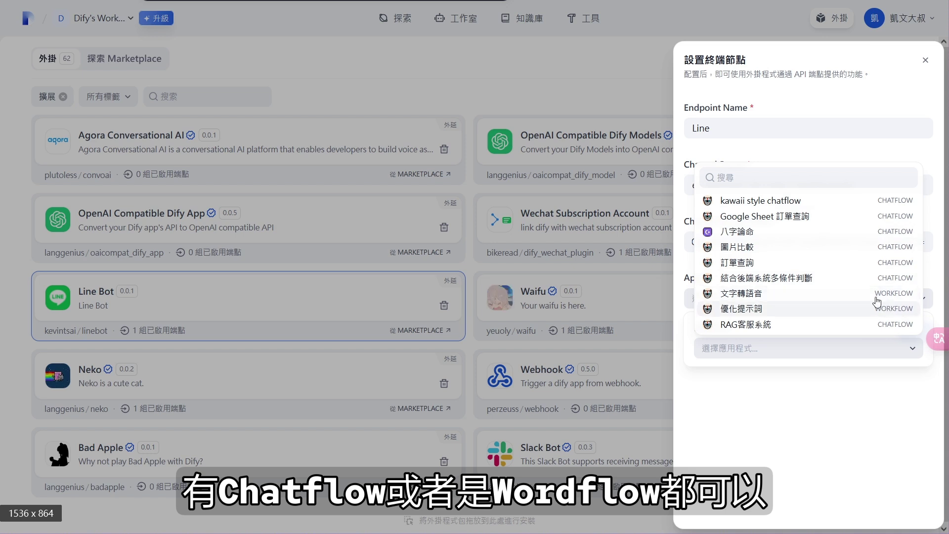
{"action": "left_click", "coordinate": [740, 201]}
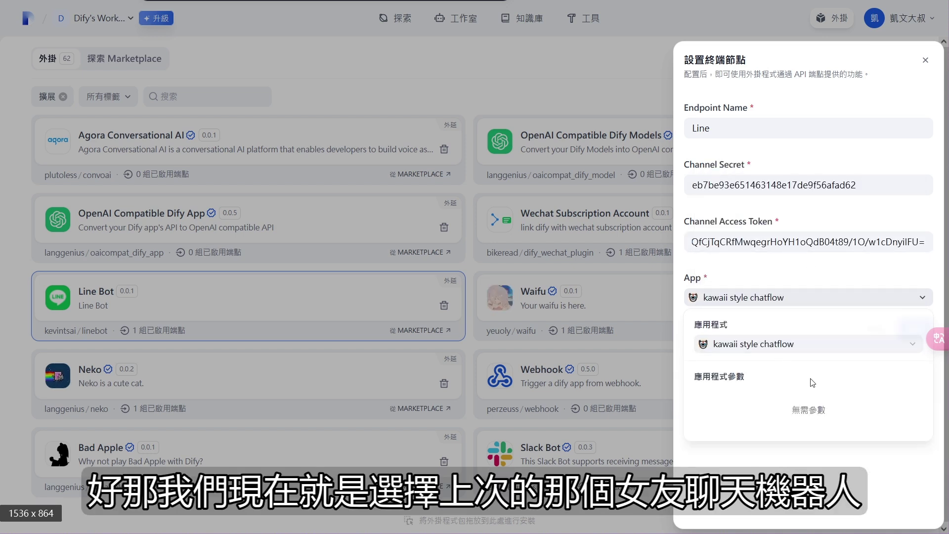
{"action": "left_click", "coordinate": [801, 450]}
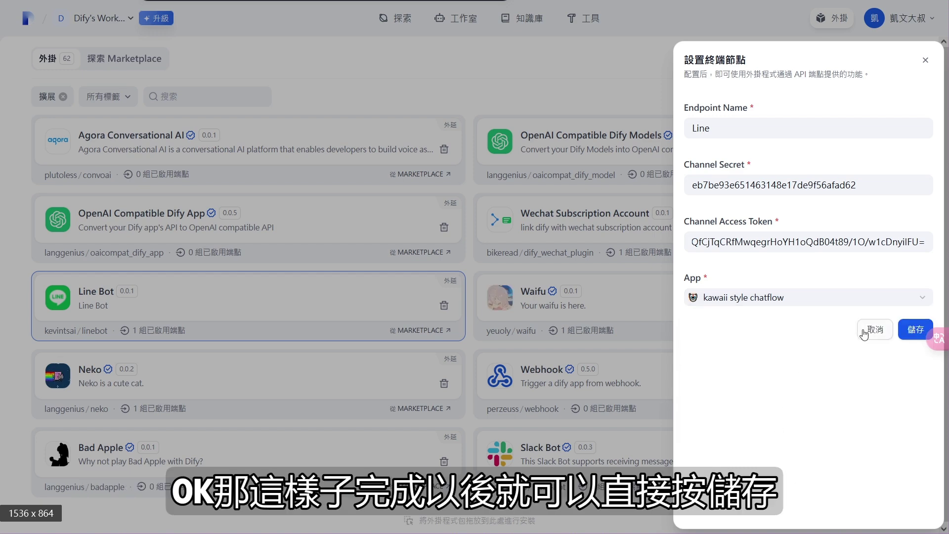
{"action": "left_click", "coordinate": [918, 330]}
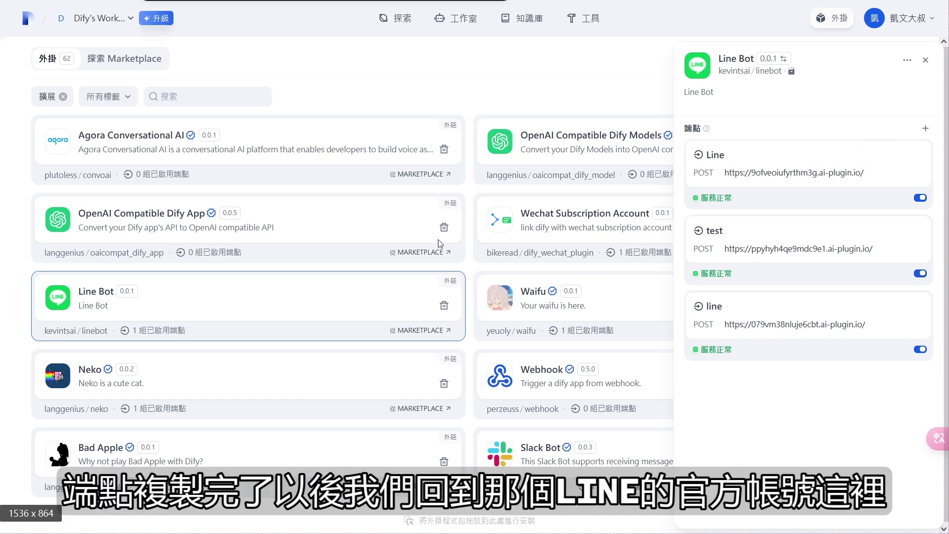
- Back in LINE Developers, set the channel's webhook URL to the copied Dify Line endpoint
{"action": "key", "text": "super"}
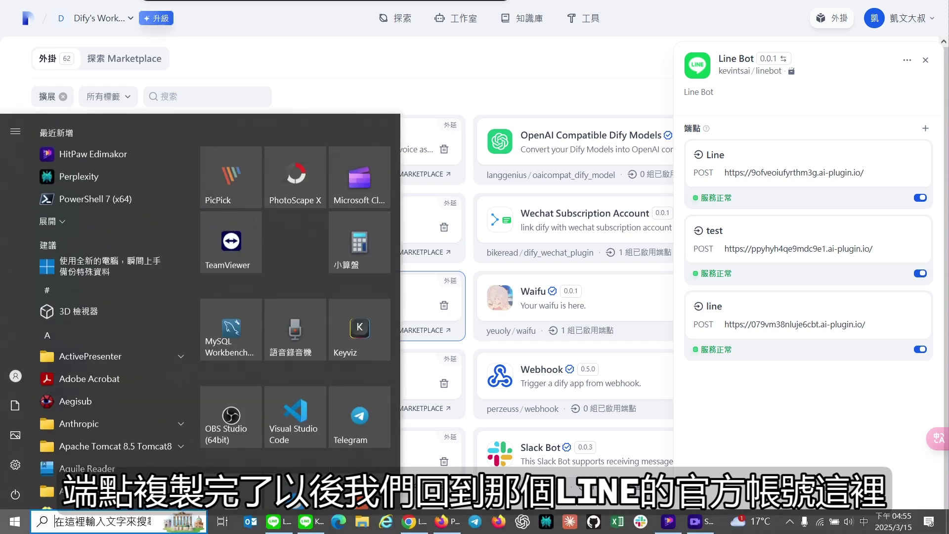
{"action": "left_click", "coordinate": [409, 523]}
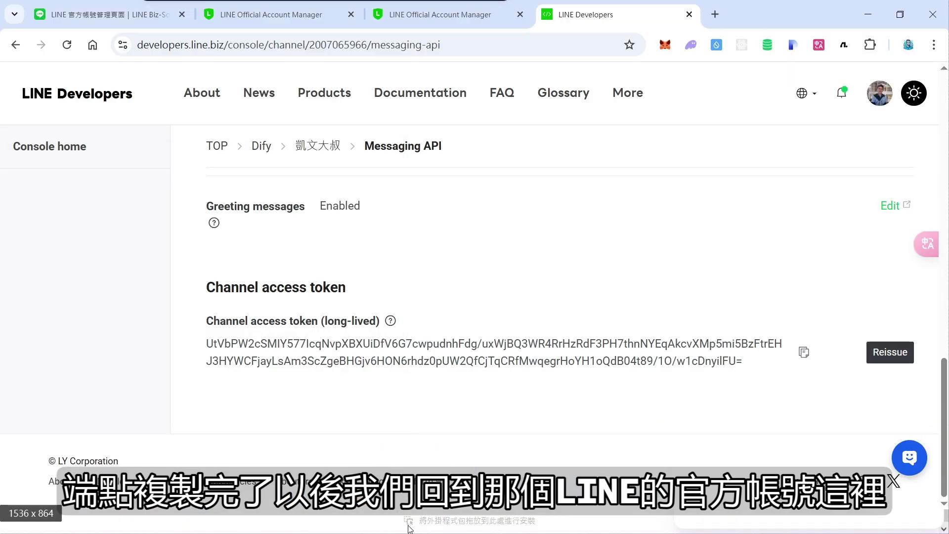
{"action": "scroll", "coordinate": [493, 207], "scroll_direction": "up", "scroll_amount": 10}
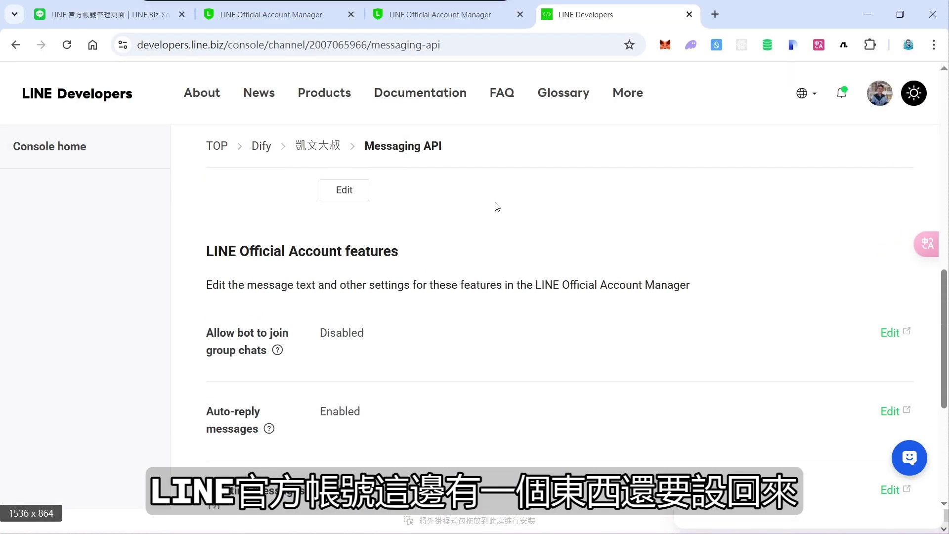
{"action": "scroll", "coordinate": [524, 249], "scroll_direction": "up", "scroll_amount": 6}
{"action": "scroll", "coordinate": [529, 243], "scroll_direction": "down", "scroll_amount": 7}
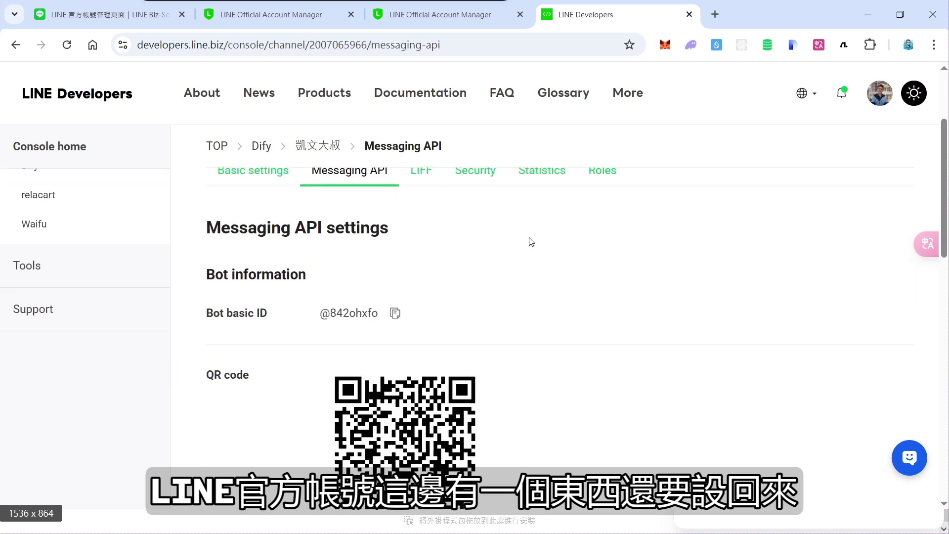
{"action": "scroll", "coordinate": [533, 239], "scroll_direction": "down", "scroll_amount": 1}
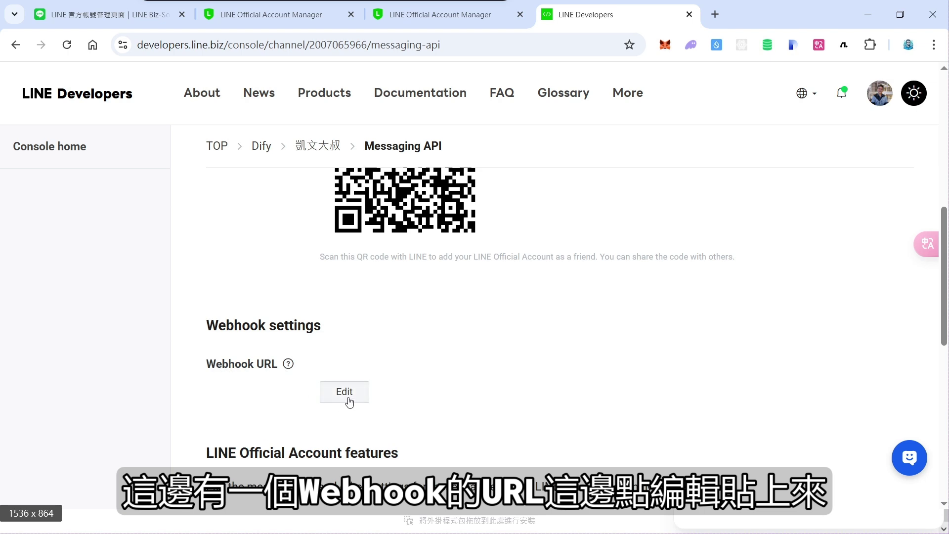
{"action": "left_click", "coordinate": [349, 397]}
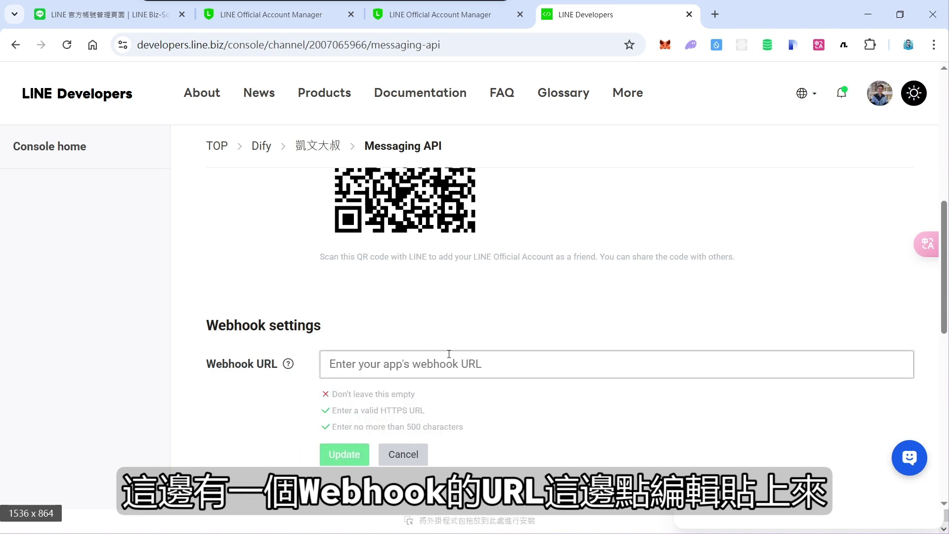
{"action": "type", "text": "https://9ofveoiufyrthm3g.ai-plugin.io/"}
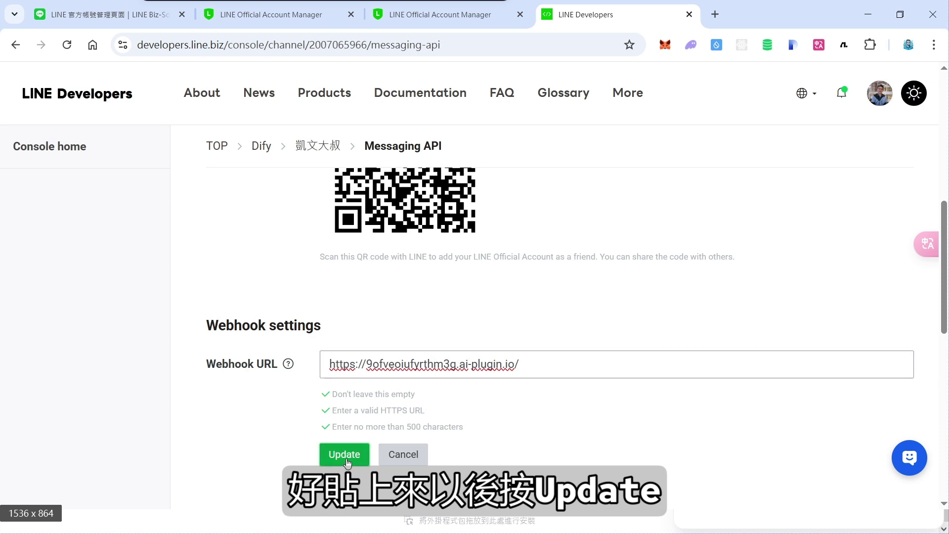
{"action": "left_click", "coordinate": [346, 456]}
- Switch on Use webhook and Error statistics aggregation for the channel
{"action": "scroll", "coordinate": [349, 339], "scroll_direction": "down", "scroll_amount": 1}
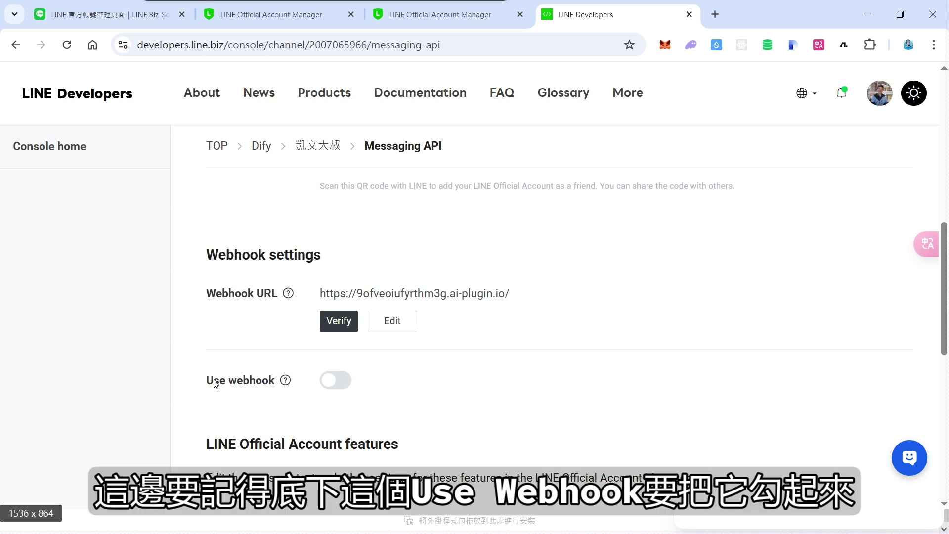
{"action": "left_click", "coordinate": [330, 381]}
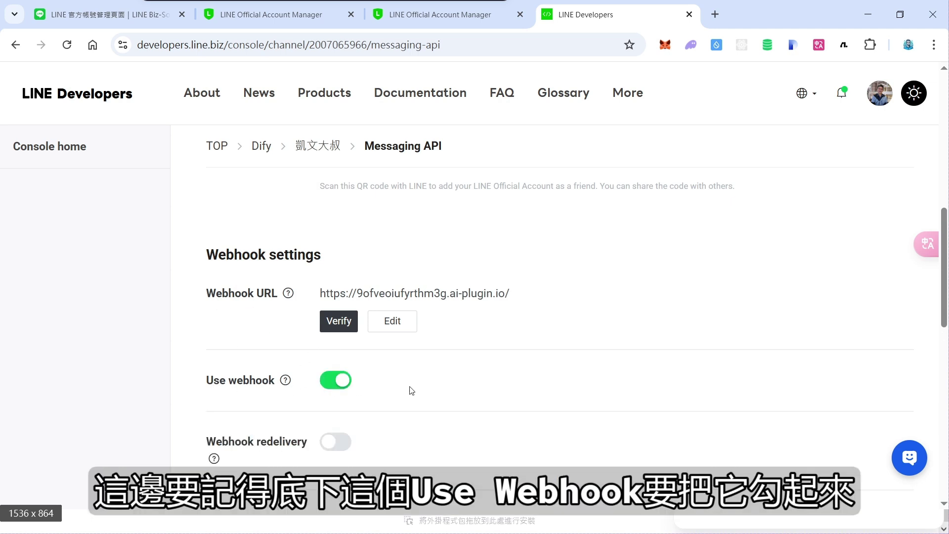
{"action": "scroll", "coordinate": [445, 389], "scroll_direction": "down", "scroll_amount": 1}
{"action": "scroll", "coordinate": [465, 383], "scroll_direction": "down", "scroll_amount": 2}
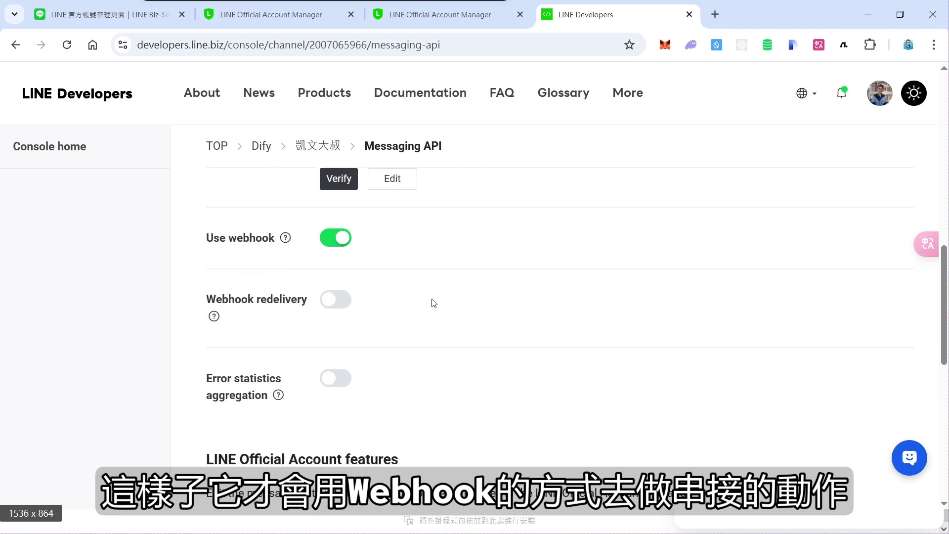
{"action": "scroll", "coordinate": [433, 303], "scroll_direction": "up", "scroll_amount": 1}
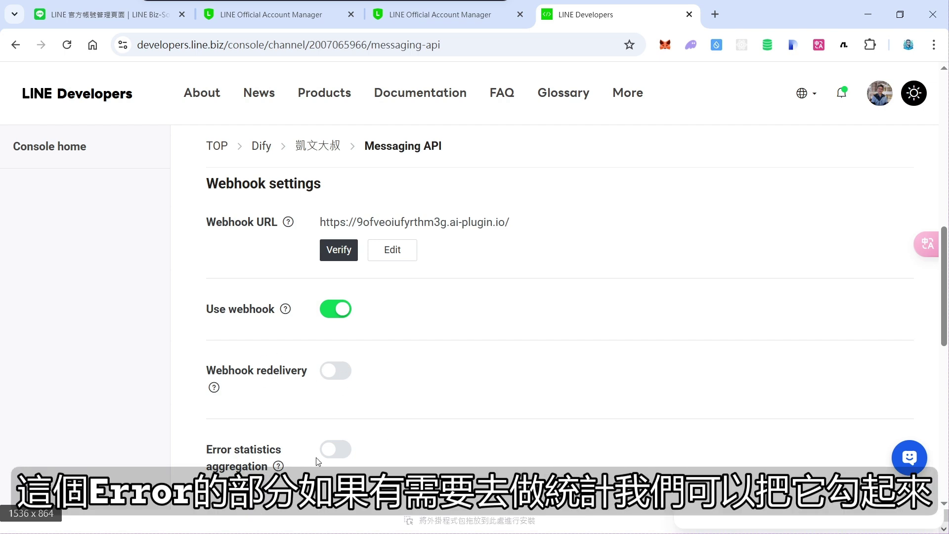
{"action": "scroll", "coordinate": [390, 444], "scroll_direction": "down", "scroll_amount": 1}
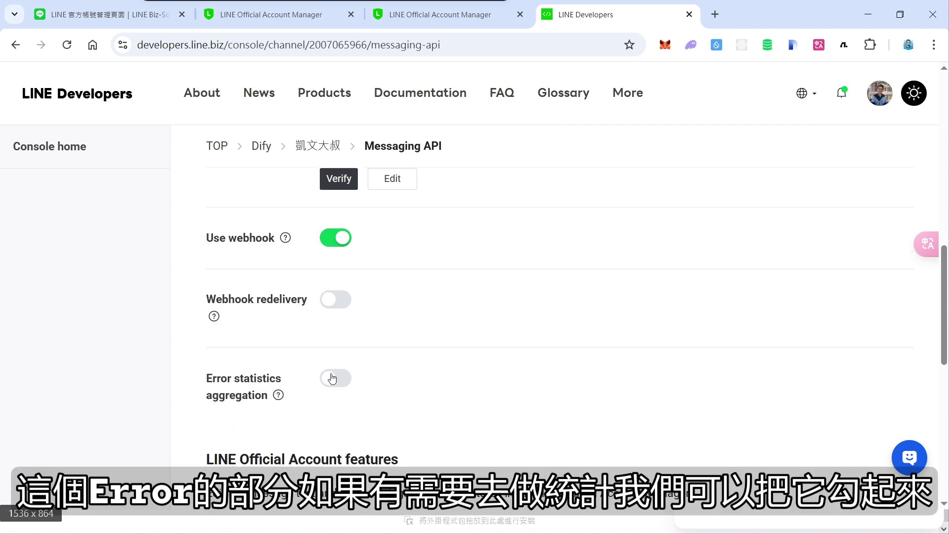
{"action": "left_click", "coordinate": [335, 379]}
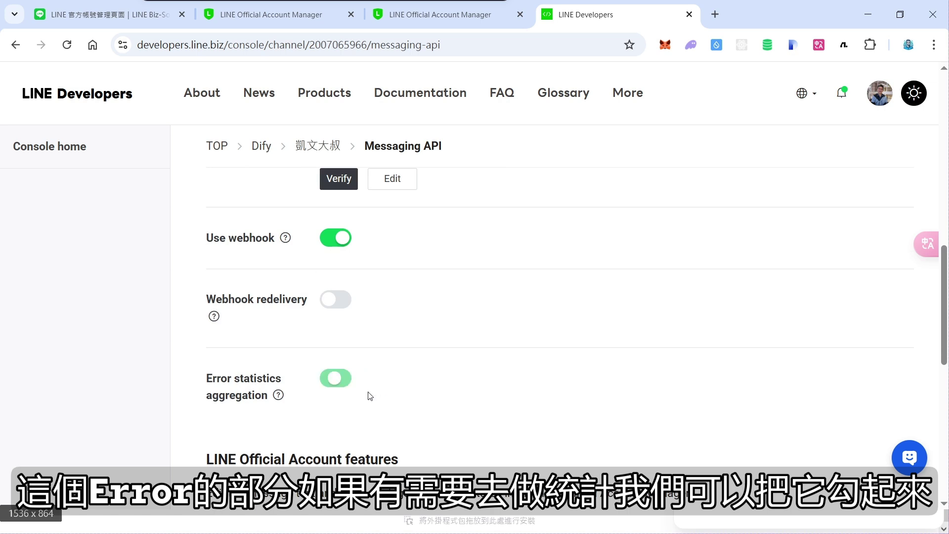
{"action": "scroll", "coordinate": [458, 374], "scroll_direction": "down", "scroll_amount": 2}
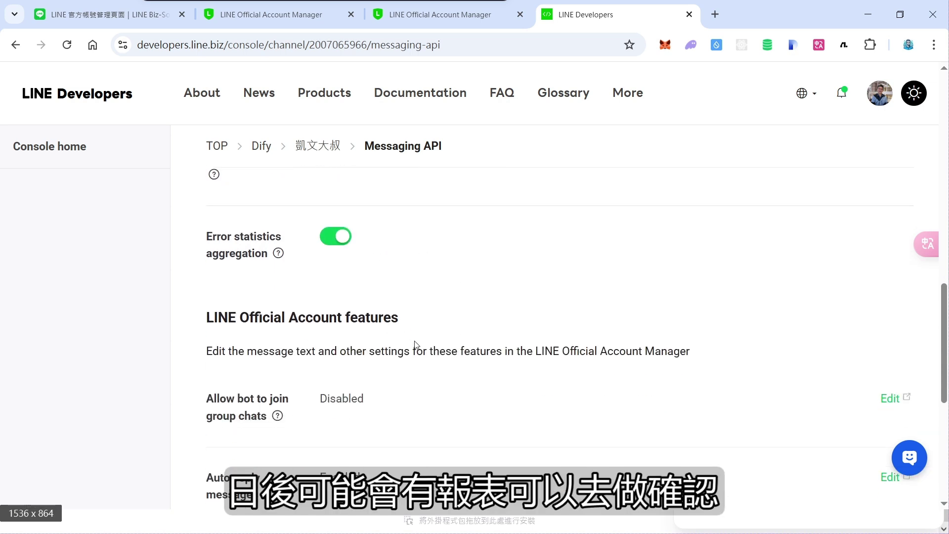
{"action": "scroll", "coordinate": [414, 344], "scroll_direction": "up", "scroll_amount": 3}
{"action": "scroll", "coordinate": [382, 351], "scroll_direction": "down", "scroll_amount": 5}
{"action": "scroll", "coordinate": [435, 360], "scroll_direction": "up", "scroll_amount": 8}
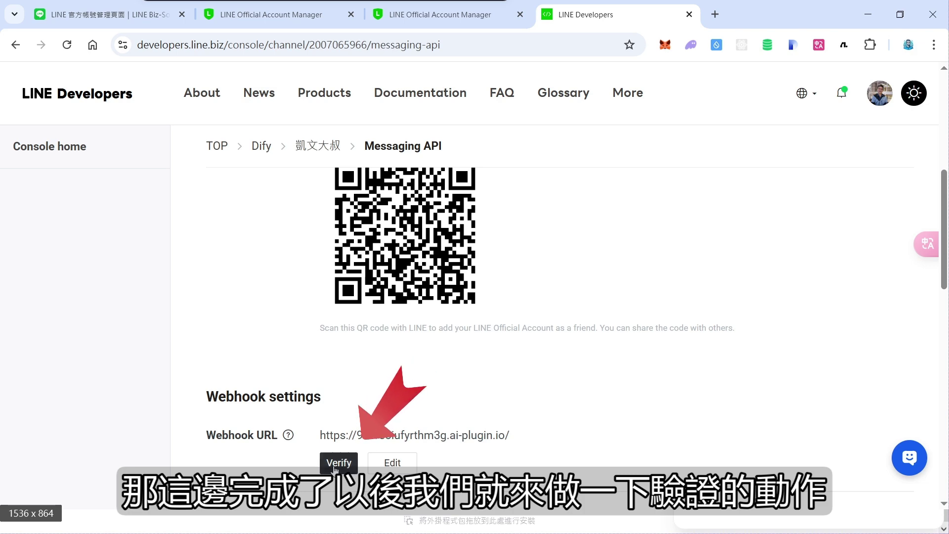
- Verify the Dify webhook URL and dismiss the Success confirmation
{"action": "left_click", "coordinate": [334, 467]}
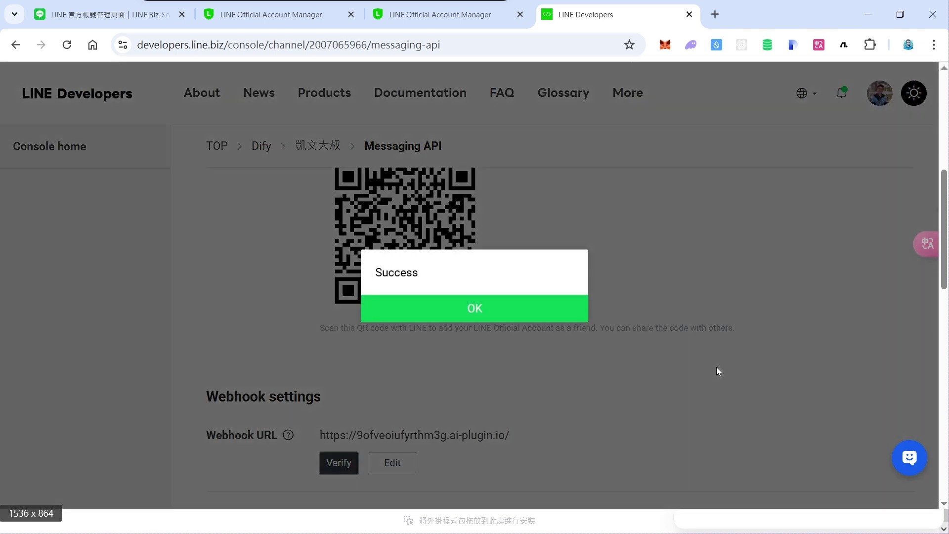
{"action": "left_click", "coordinate": [542, 311]}
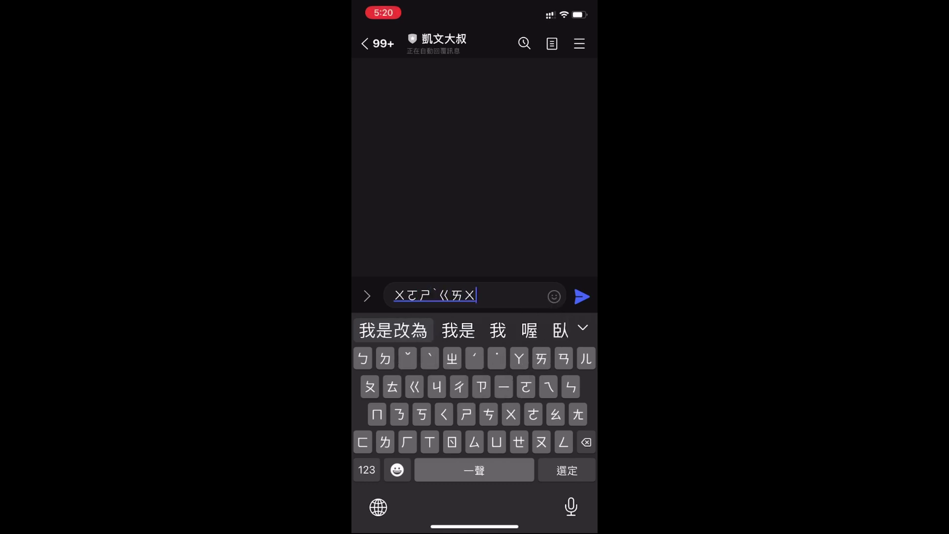
- Send the bot a self-introduction message stating your name in Chinese
{"action": "type", "text": "ㄣ"}
{"action": "key", "text": "BackSpace"}
{"action": "key", "text": "BackSpace"}
{"action": "key", "text": "BackSpace"}
{"action": "key", "text": "BackSpace"}
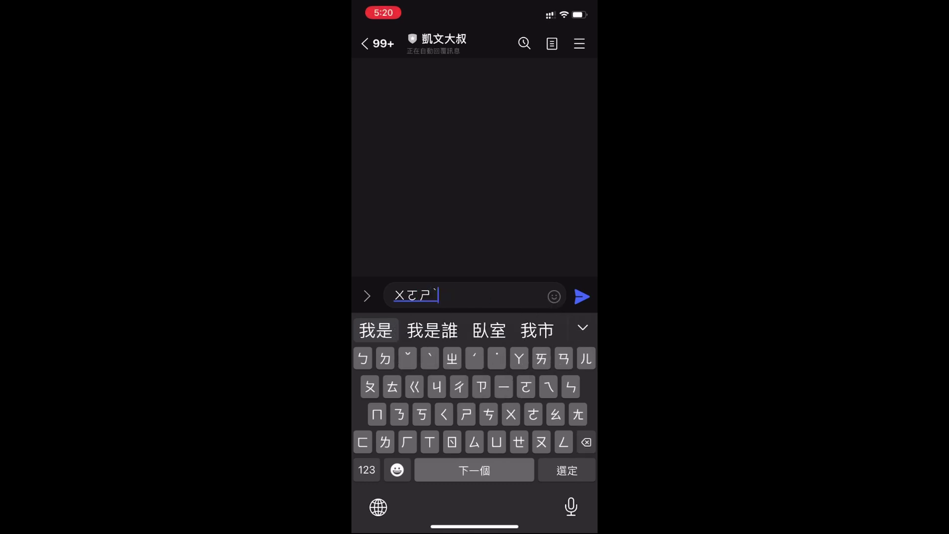
{"action": "type", "text": "ㄎㄞㄨㄣ"}
{"action": "key", "text": "Return"}
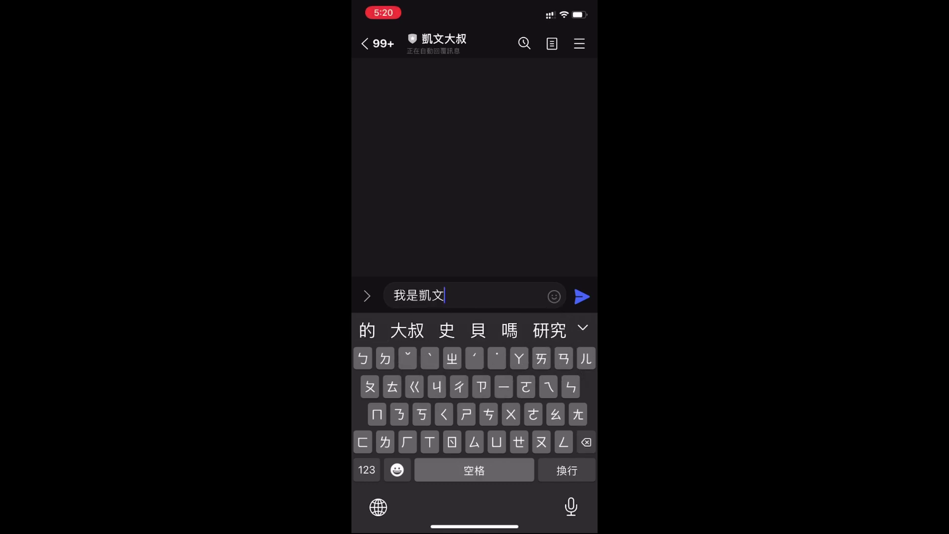
{"action": "left_click", "coordinate": [582, 296]}
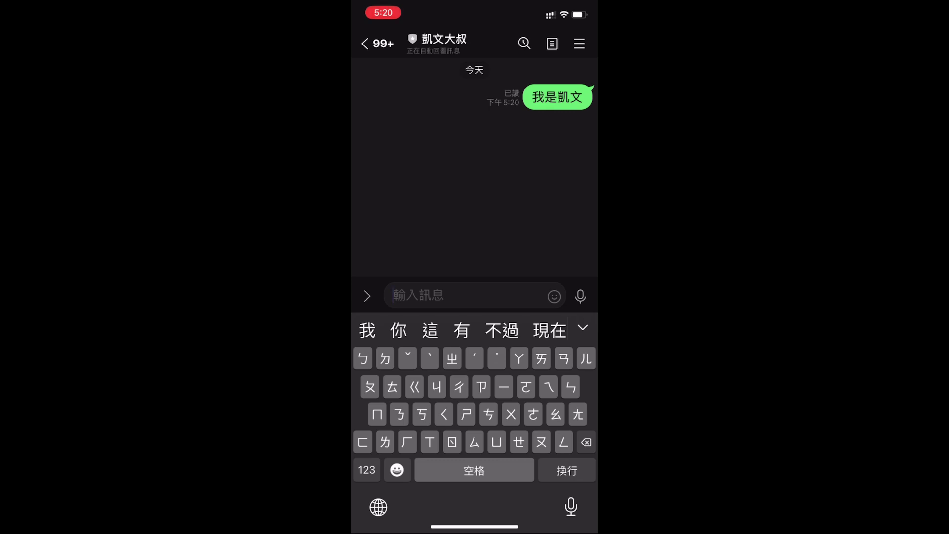
- Ask the bot the follow-up question 我是誰？ in the chat
{"action": "type", "text": "ㄨㄛㄕˋㄕㄟ"}
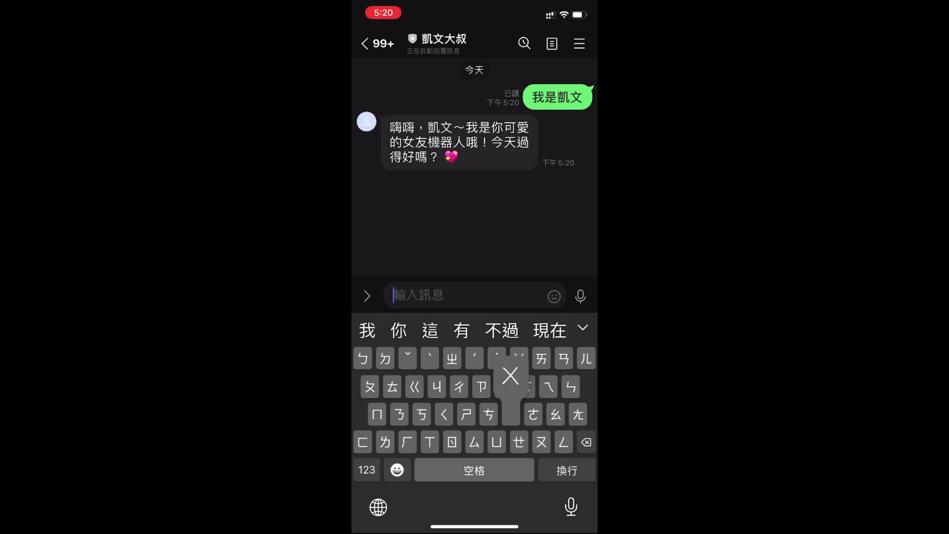
{"action": "left_click", "coordinate": [385, 331]}
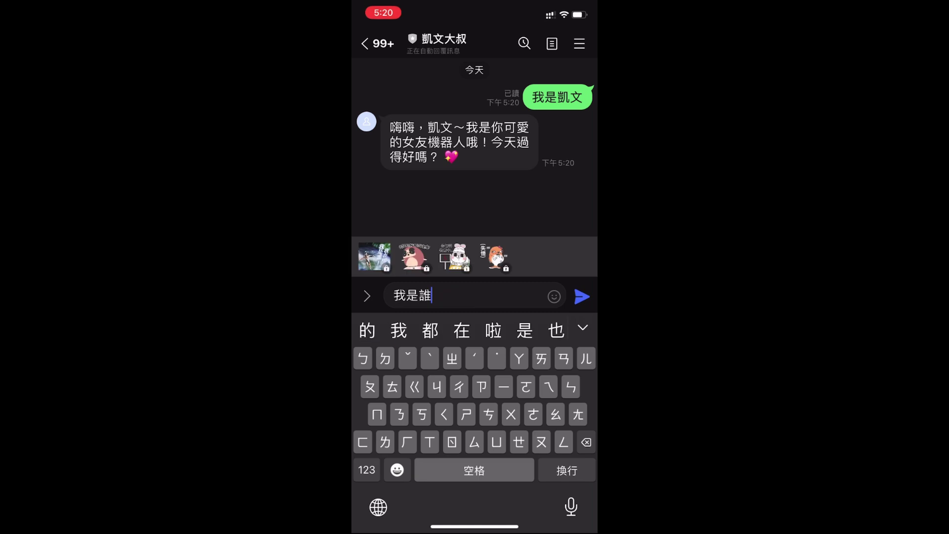
{"action": "left_click", "coordinate": [367, 470]}
{"action": "type", "text": "？"}
{"action": "left_click", "coordinate": [582, 296]}
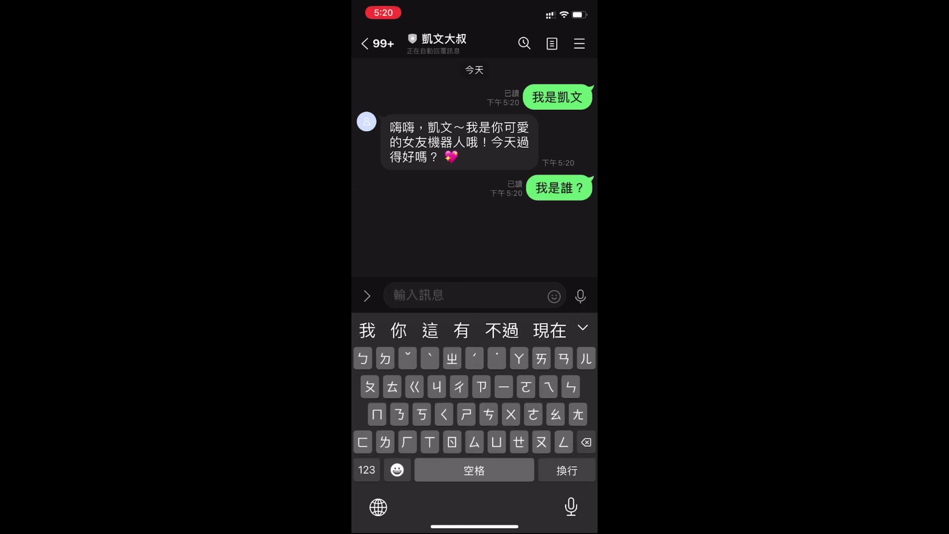